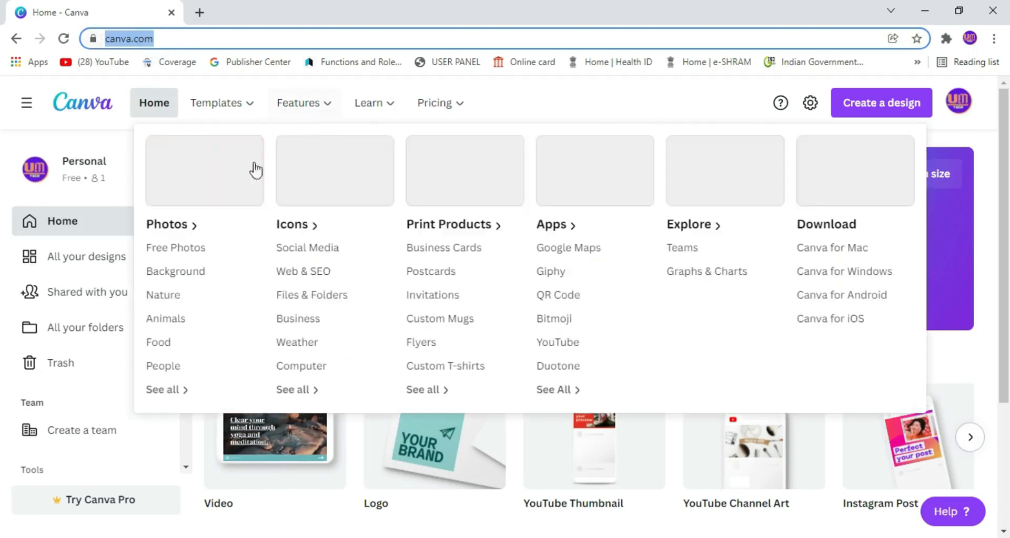
Open the choices for creating a new design.
mouse_move(753, 447)
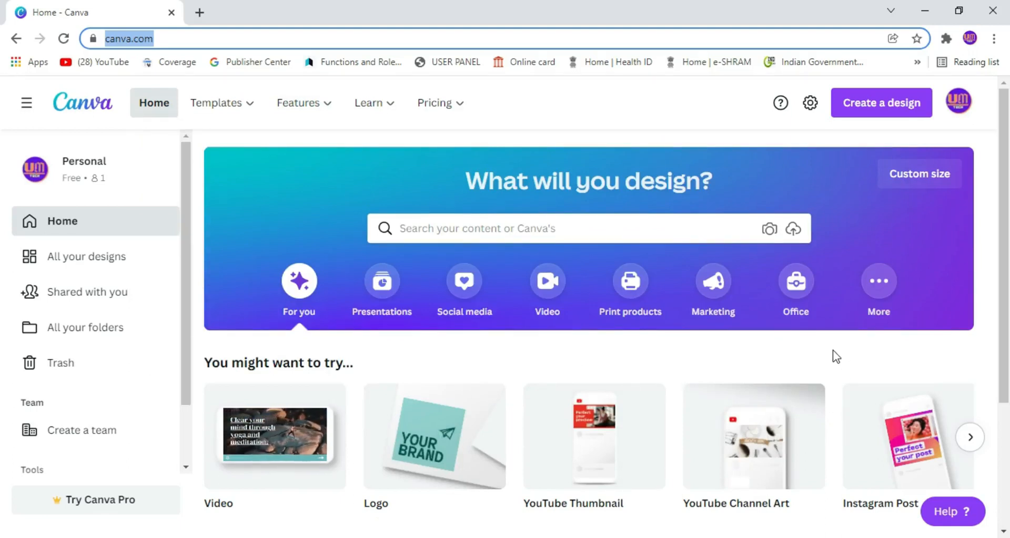
click(881, 107)
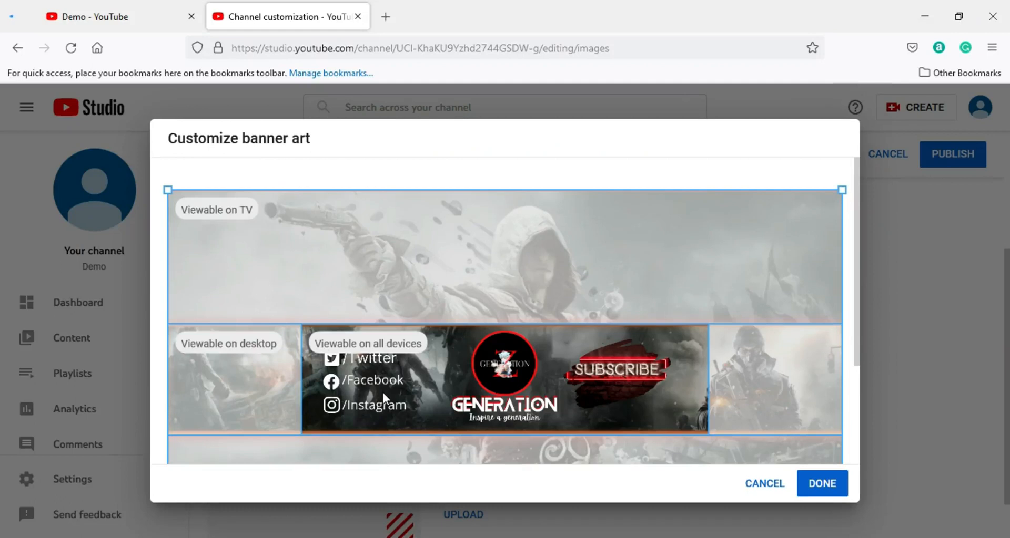
In YouTube Studio's banner art customization, examine which parts of the banner are viewable on TV, desktop and all devices.
scroll(383, 399, down, 2)
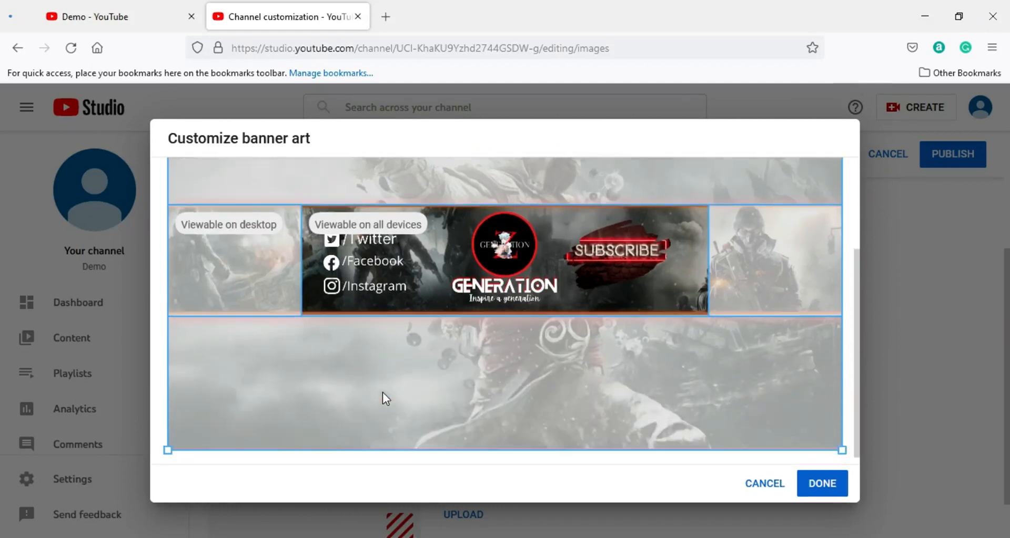
scroll(378, 375, up, 1)
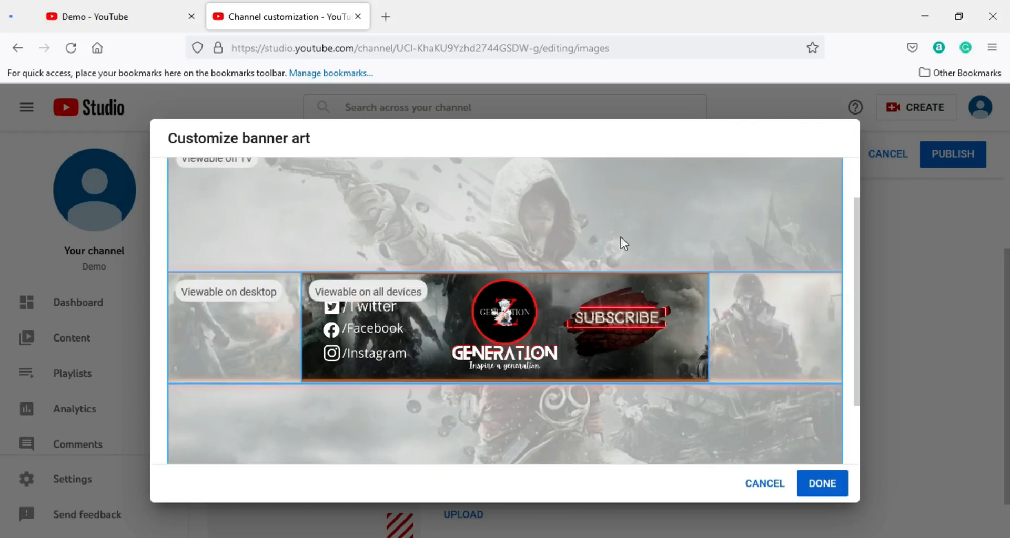
scroll(480, 388, down, 2)
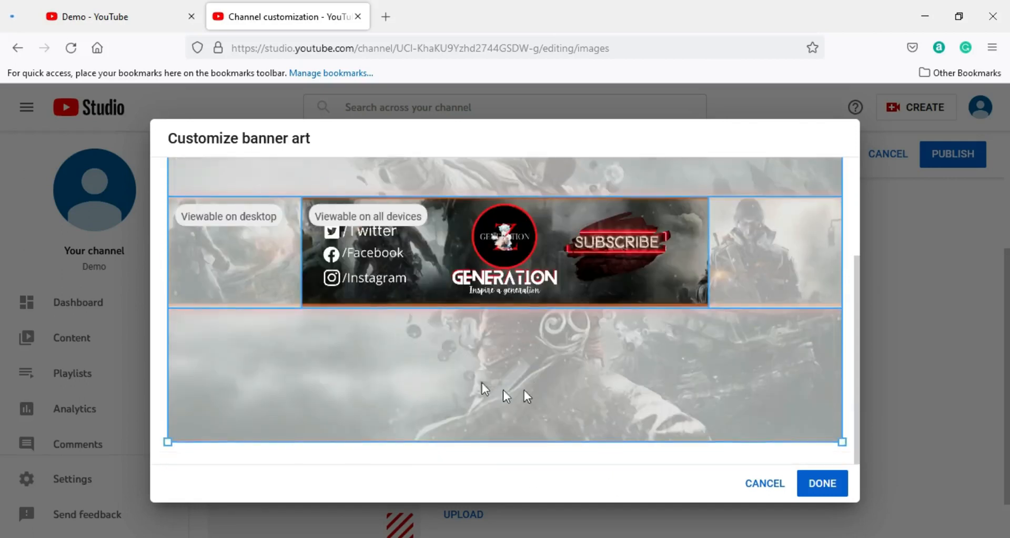
scroll(421, 372, up, 3)
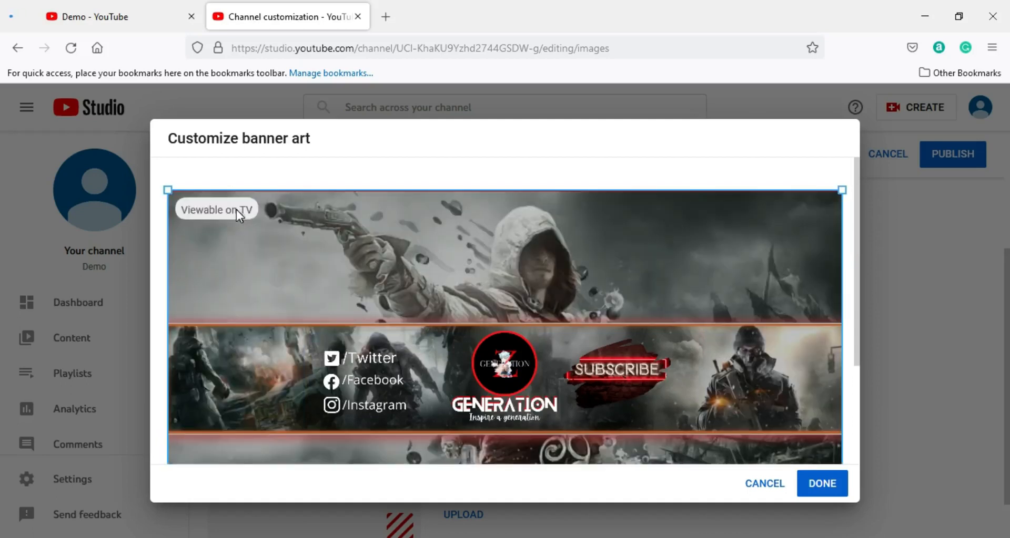
scroll(238, 213, down, 3)
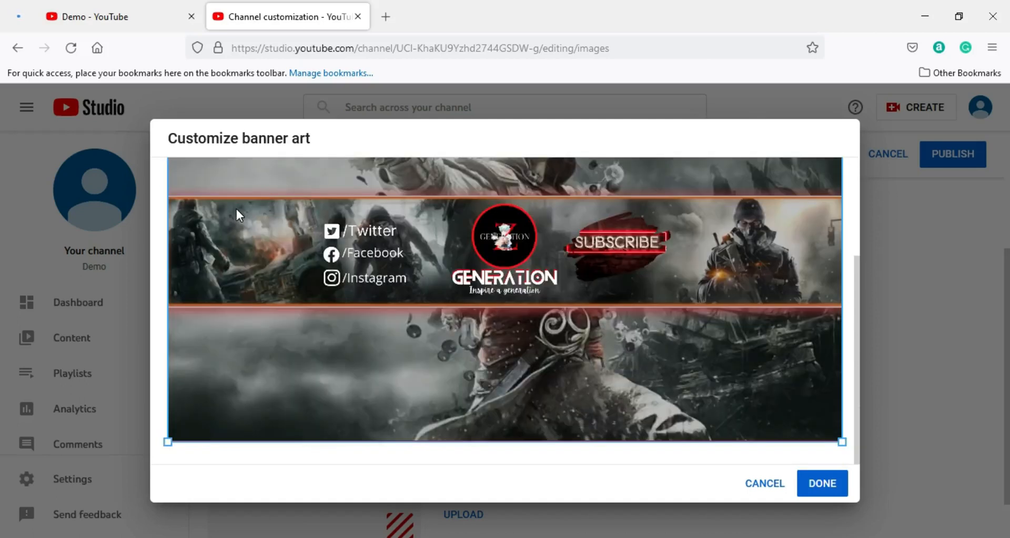
scroll(237, 213, up, 3)
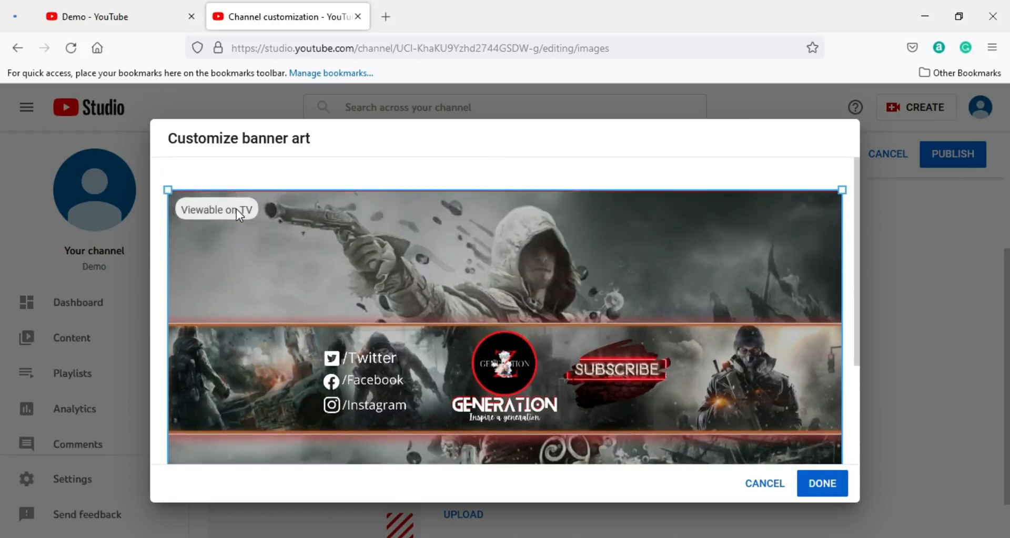
scroll(238, 213, down, 3)
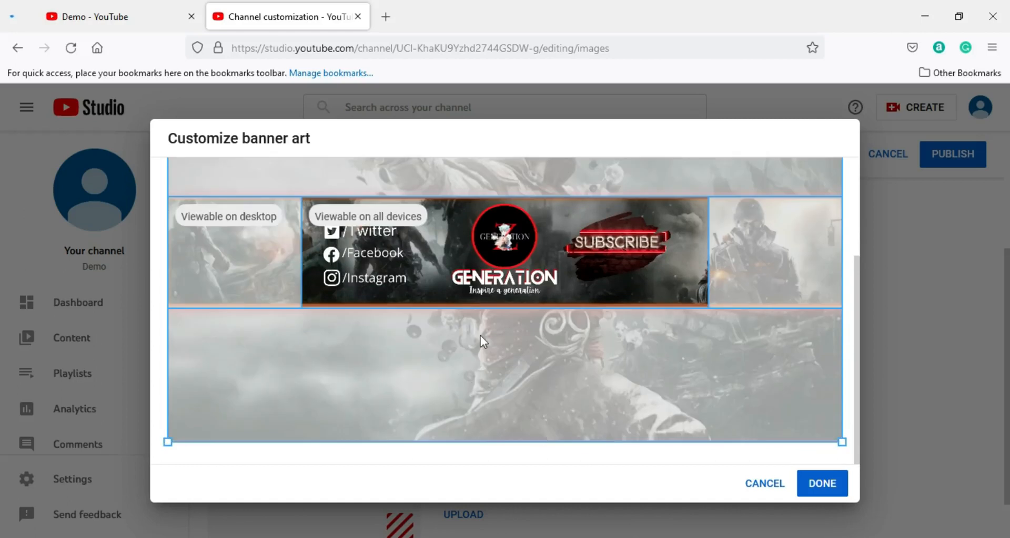
scroll(363, 360, up, 2)
scroll(469, 293, up, 2)
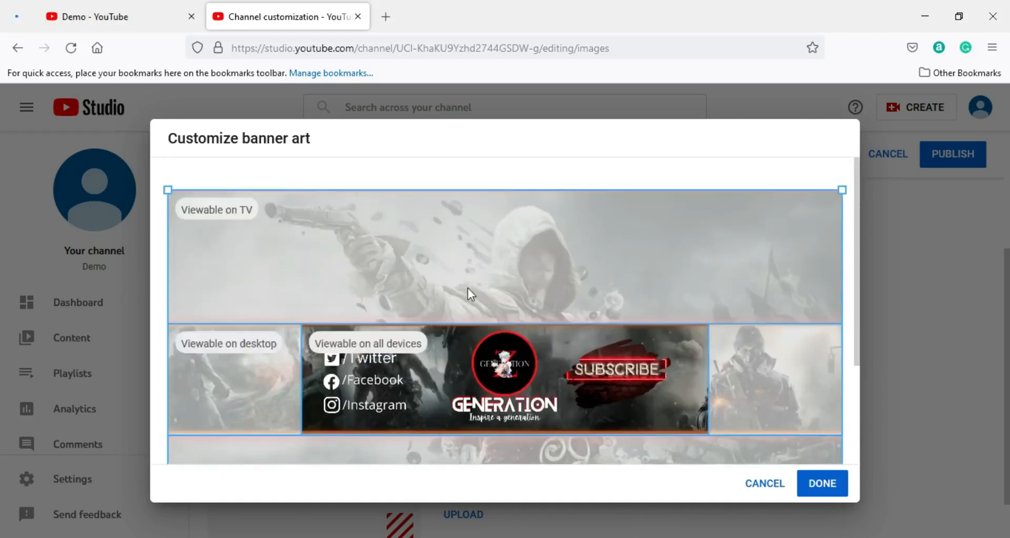
scroll(612, 421, down, 3)
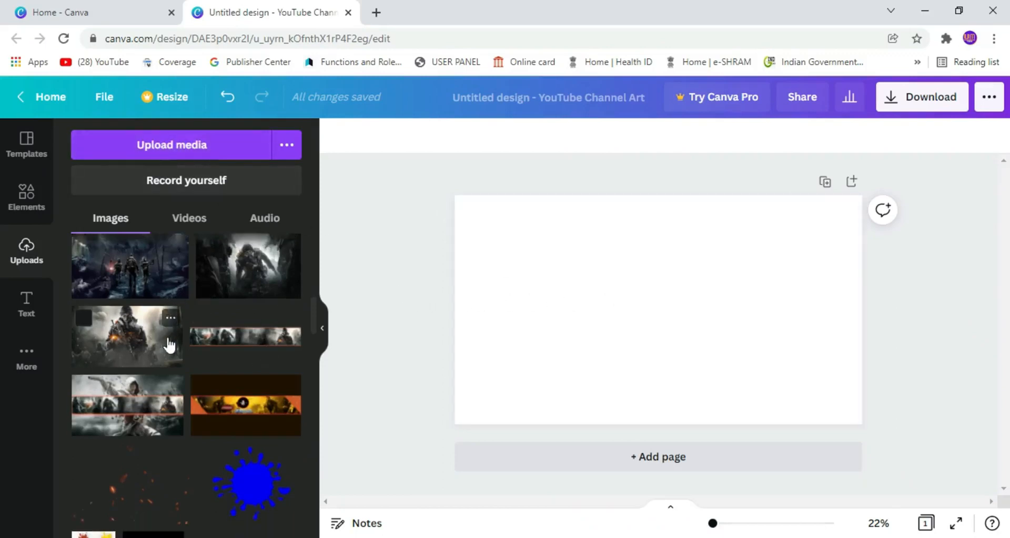
Place the uploaded hooded-warrior background with the orange-edged strip on the page and enlarge it to fill the whole canvas.
click(131, 443)
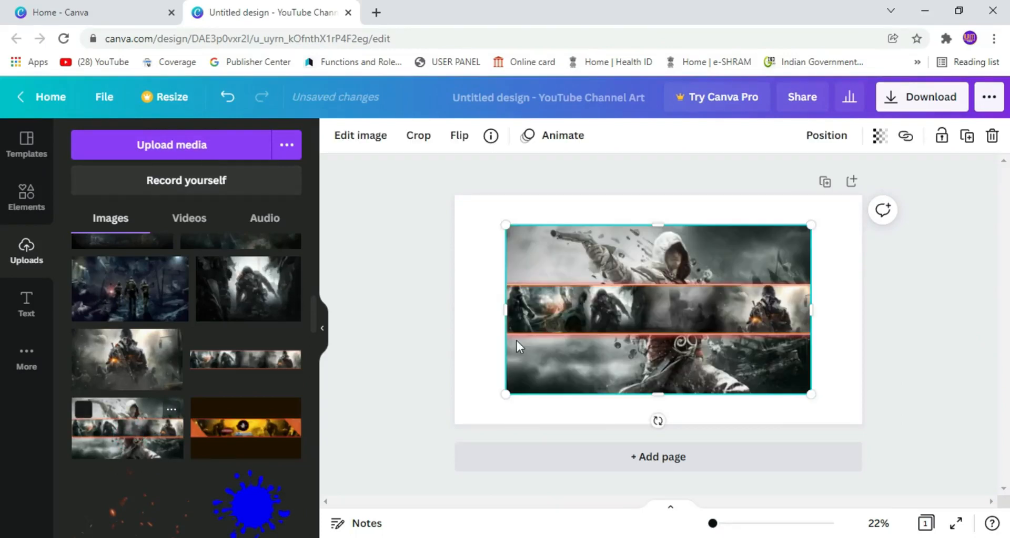
mouse_move(504, 226)
mouse_down()
mouse_move(480, 217)
mouse_move(492, 217)
mouse_up()
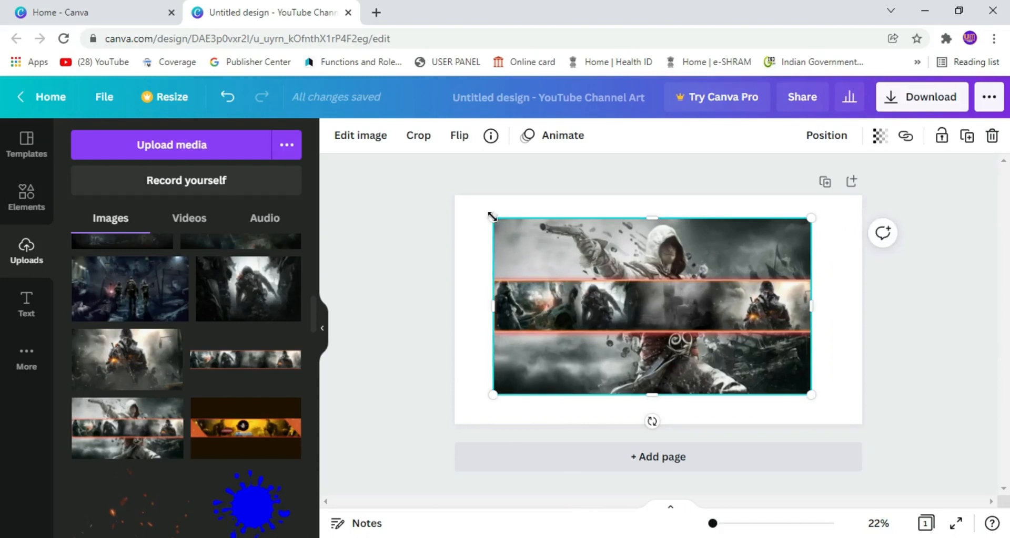
drag(484, 214, 459, 200)
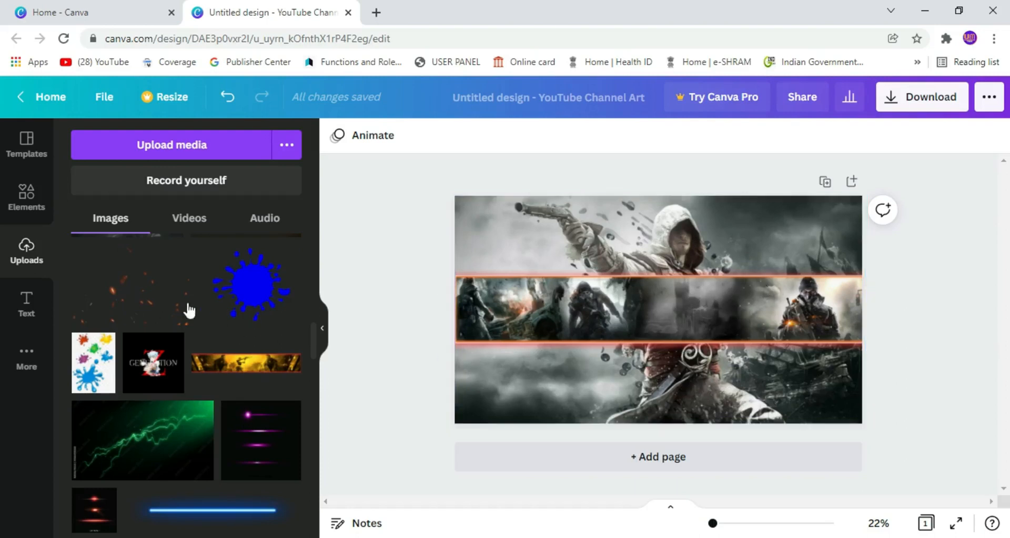
Add a square shape and stretch it to cover the entire channel art page.
scroll(131, 281, up, 4)
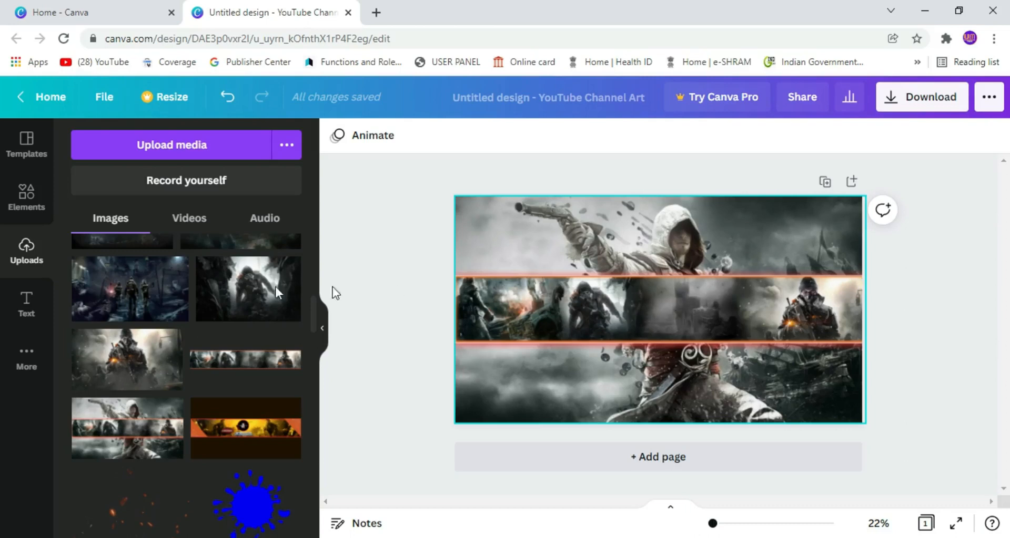
scroll(112, 295, up, 3)
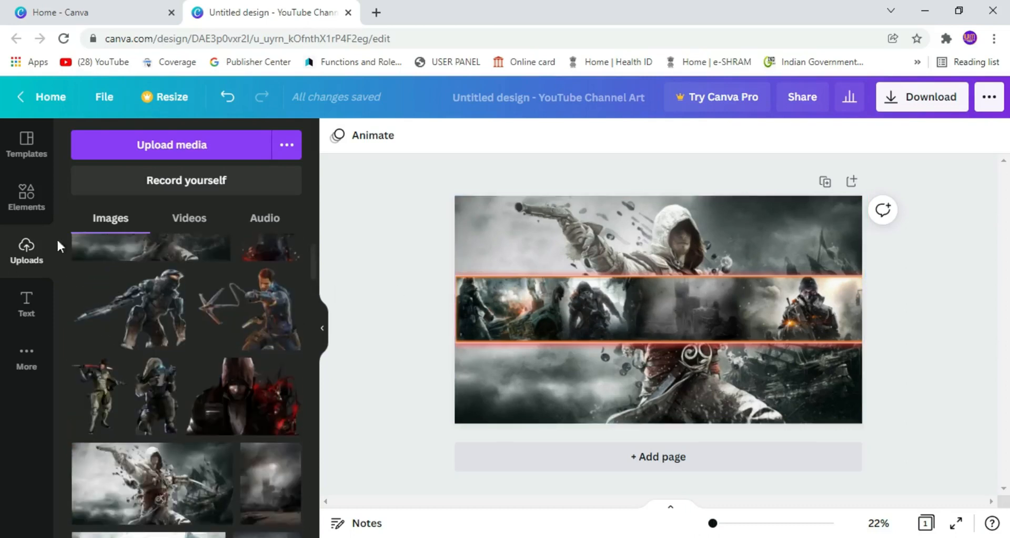
click(26, 197)
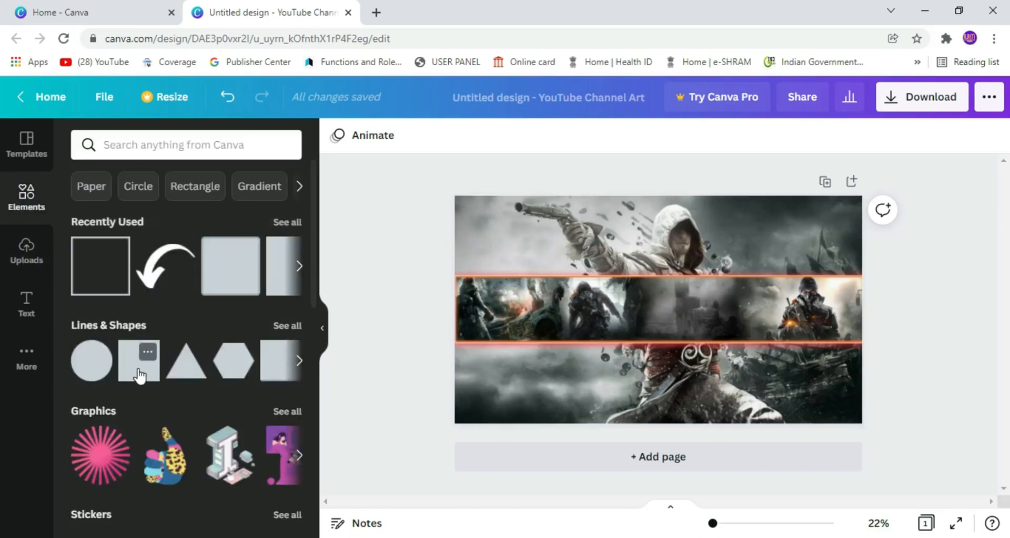
click(139, 375)
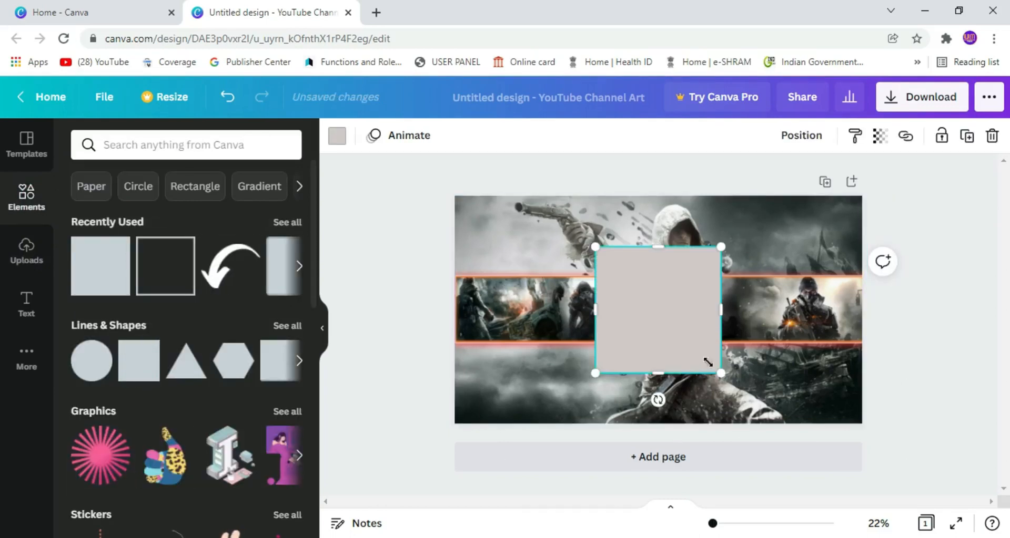
drag(720, 373, 803, 457)
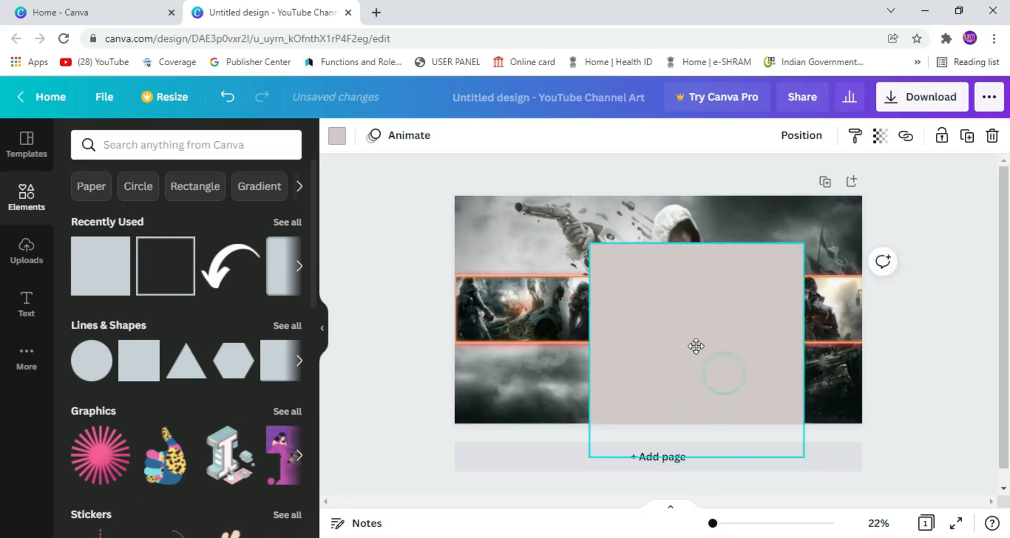
drag(695, 346, 688, 334)
drag(769, 319, 926, 318)
drag(563, 316, 456, 316)
drag(680, 210, 685, 180)
Fill the covering rectangle with black and set its transparency to 29.
click(336, 136)
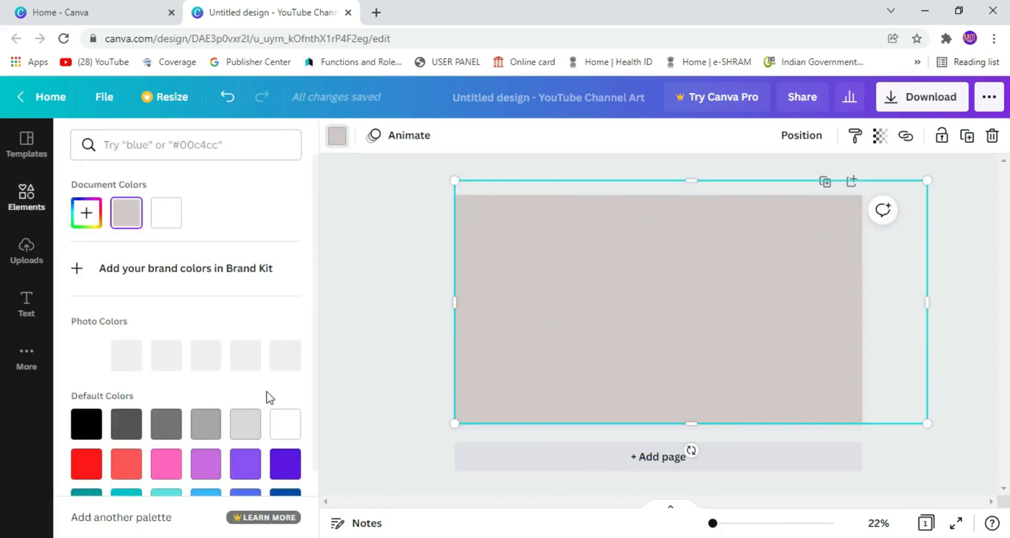
click(86, 424)
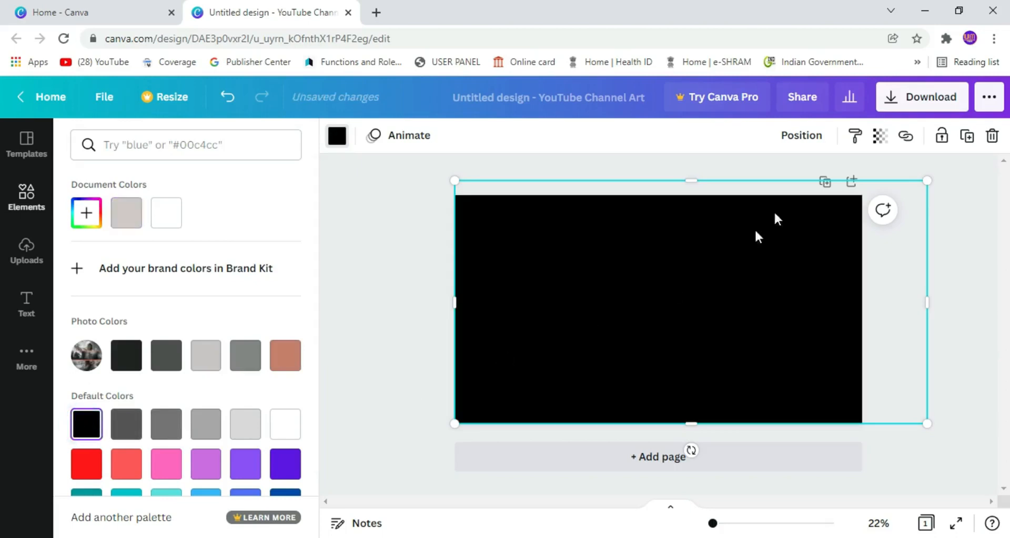
click(879, 138)
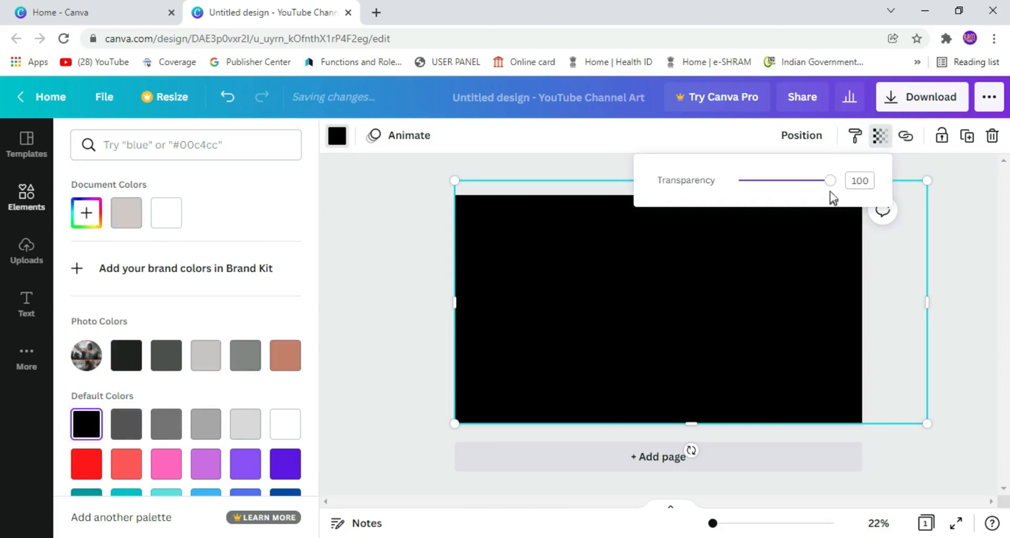
drag(823, 180, 766, 184)
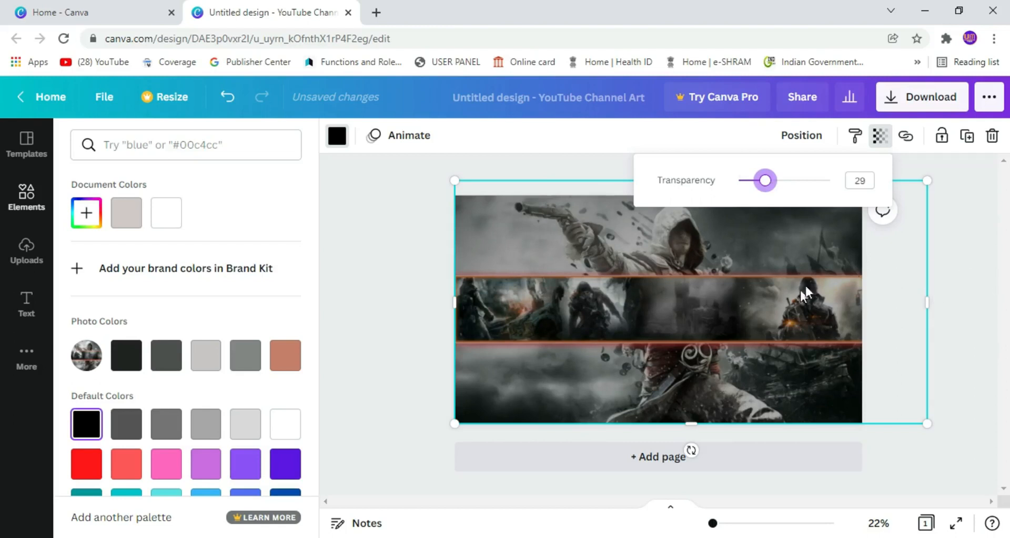
click(931, 241)
Shift the dark overlay sideways so that it overhangs both side edges of the page, and deselect it.
drag(692, 247, 665, 235)
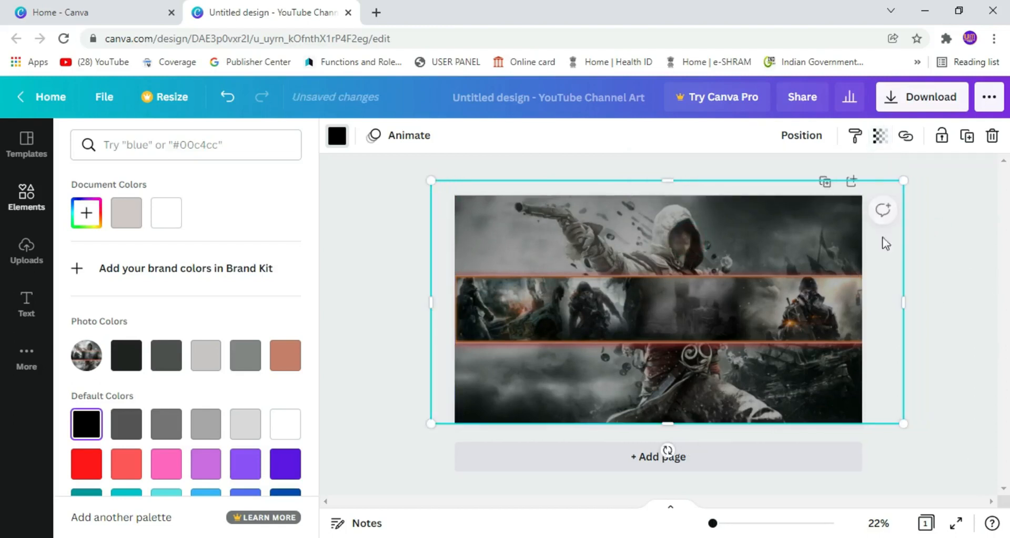
click(958, 234)
click(967, 288)
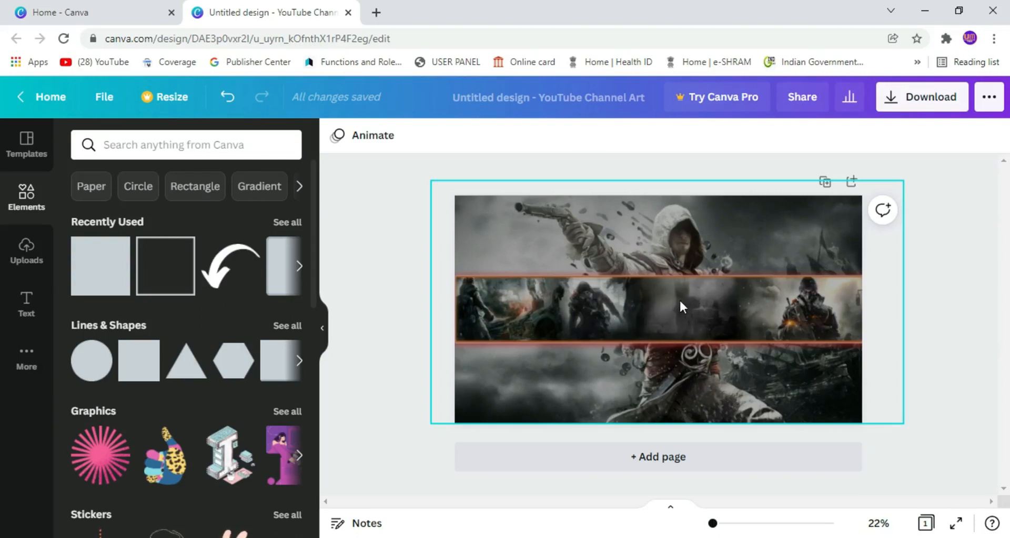
Add the uploaded Generation logo and shrink it to fit in the middle of the banner strip.
click(26, 252)
click(153, 288)
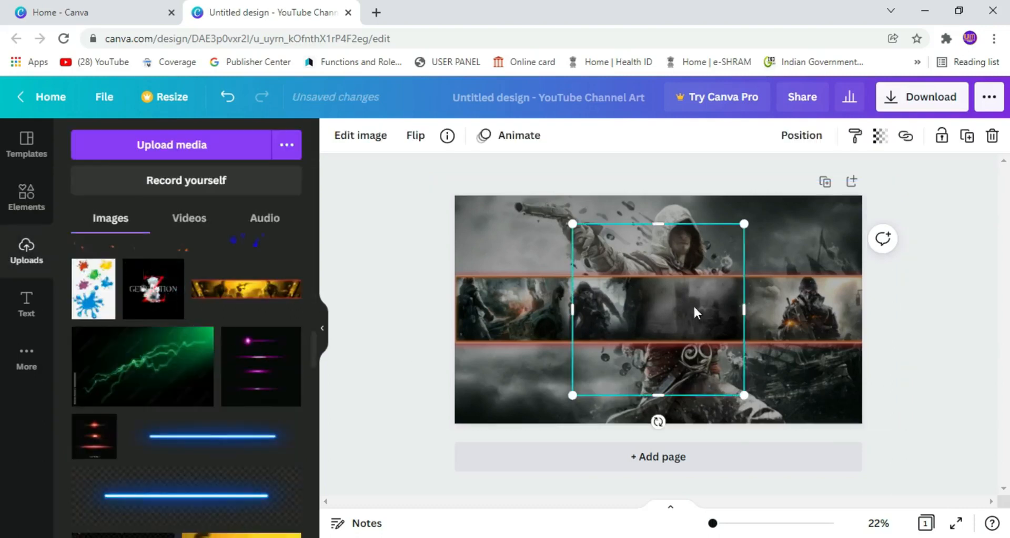
drag(651, 319, 678, 291)
drag(770, 368, 659, 294)
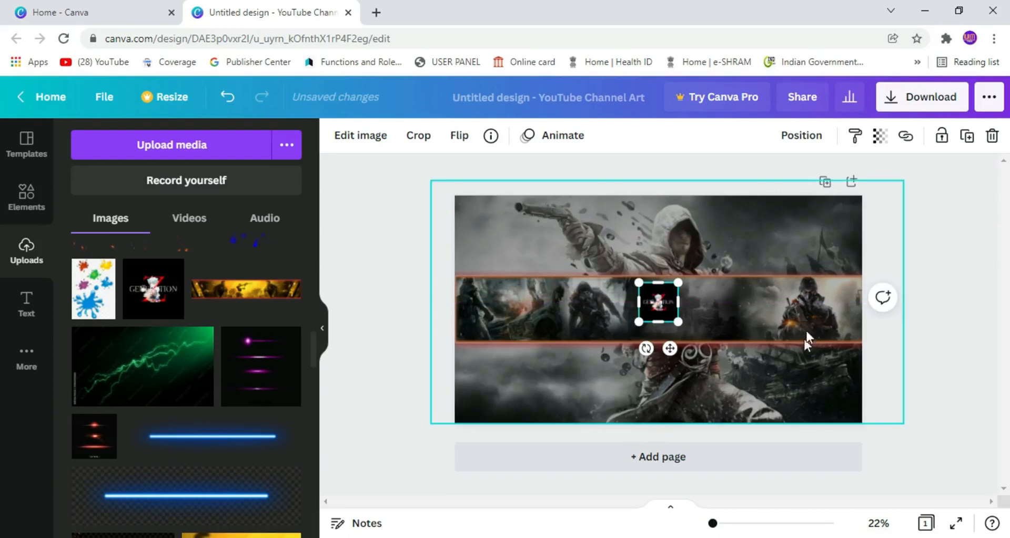
click(744, 258)
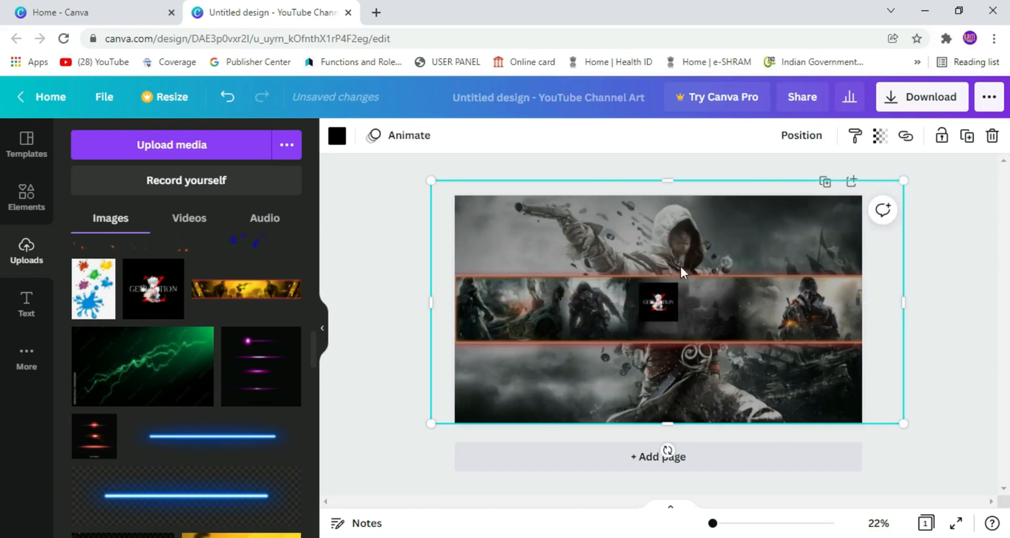
Move the logo aside to the page's upper-right area and place a small circular frame in the middle of the banner strip.
drag(655, 295, 780, 224)
click(29, 199)
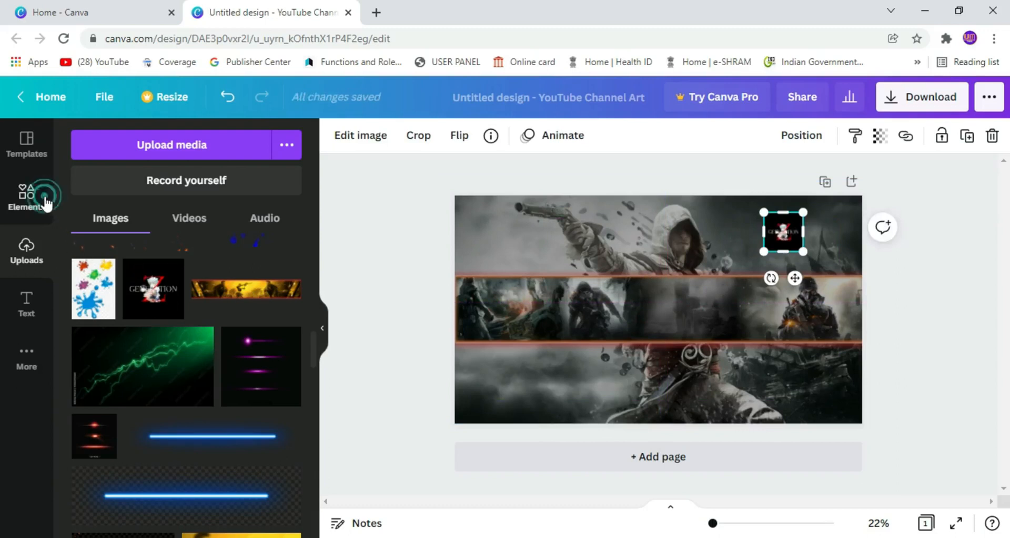
scroll(163, 371, down, 8)
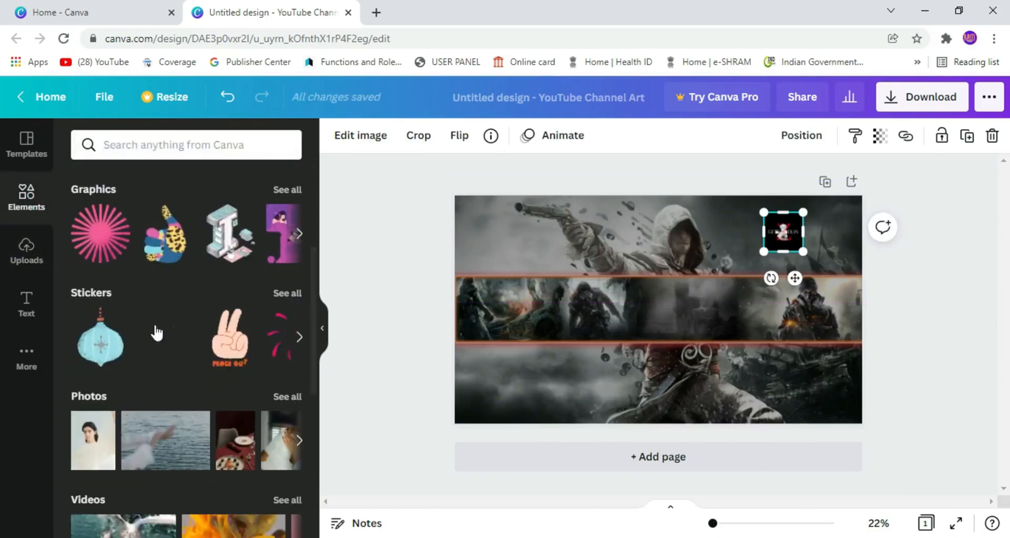
scroll(149, 316, down, 3)
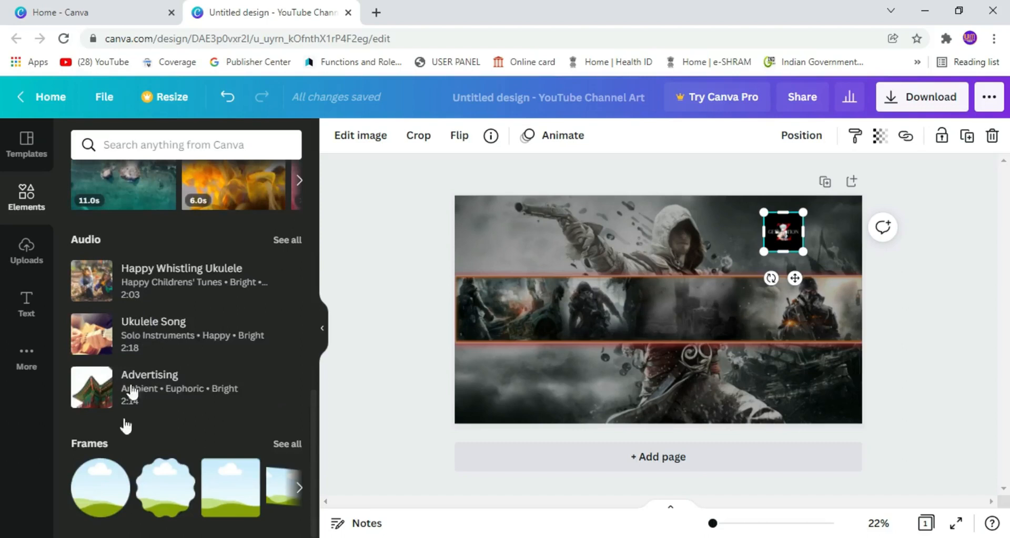
click(96, 489)
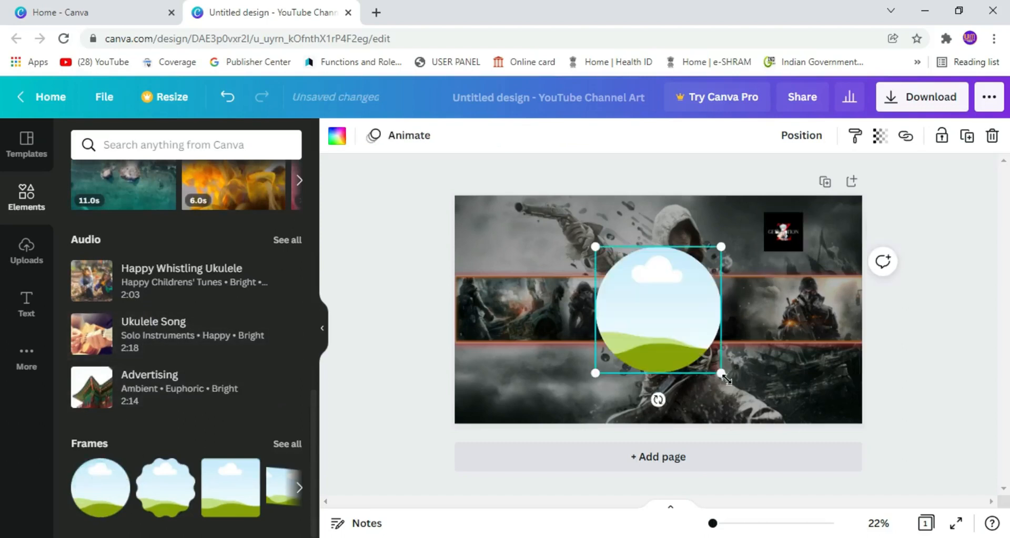
drag(721, 374, 665, 315)
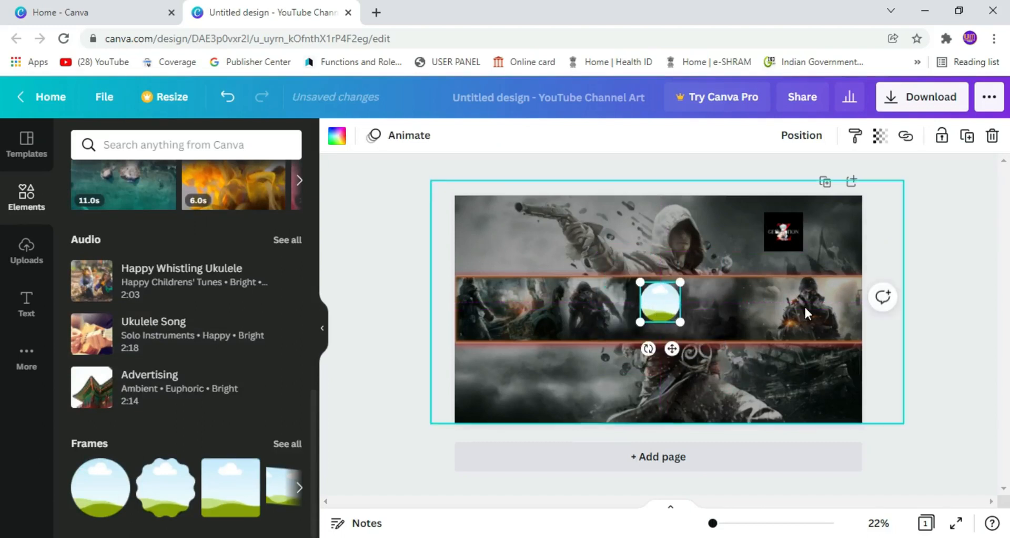
Put the Generation logo into the circular frame at the centre of the banner strip.
drag(786, 234, 671, 297)
click(716, 306)
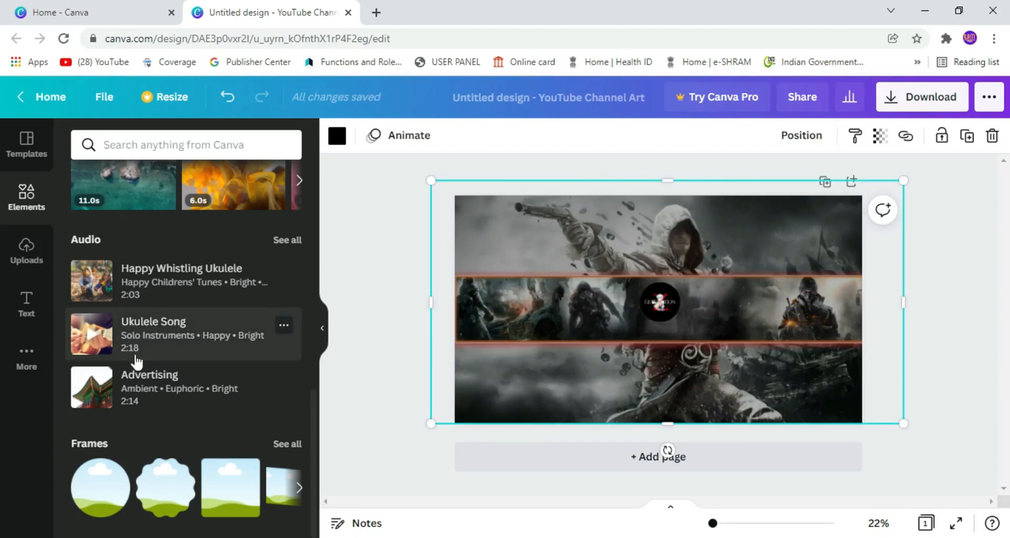
scroll(226, 236, up, 10)
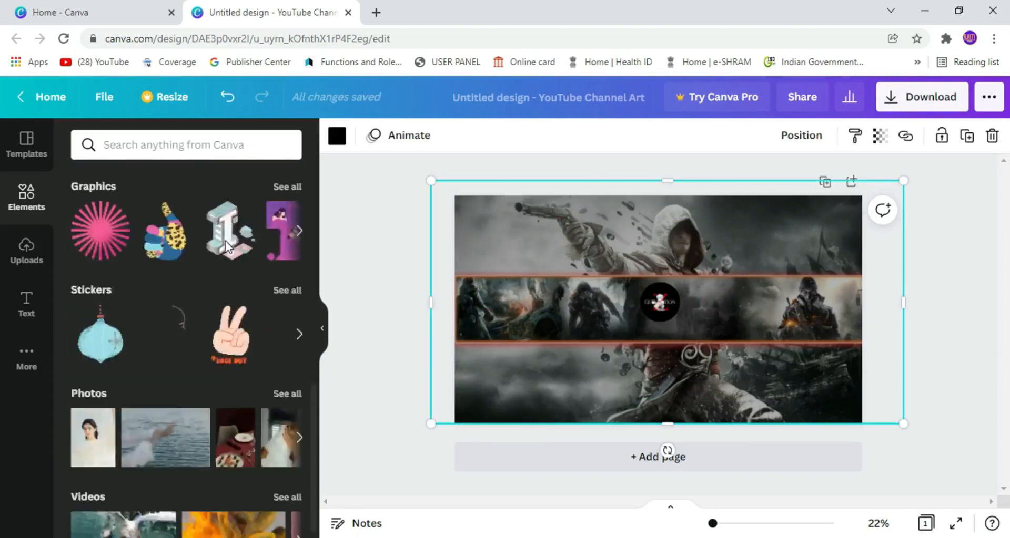
Search the elements for circle and add the thin ring outline to the banner.
click(211, 143)
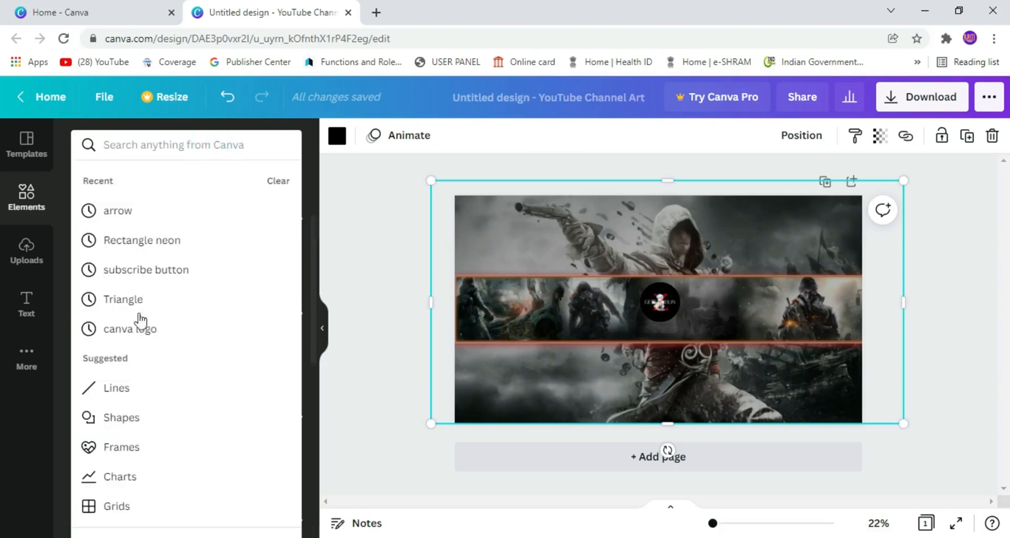
text(cir)
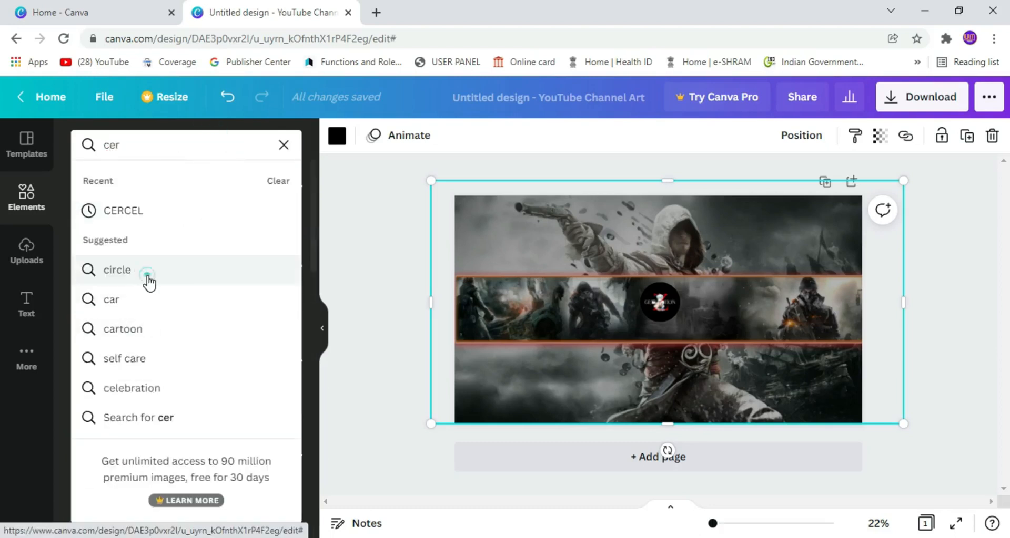
click(148, 276)
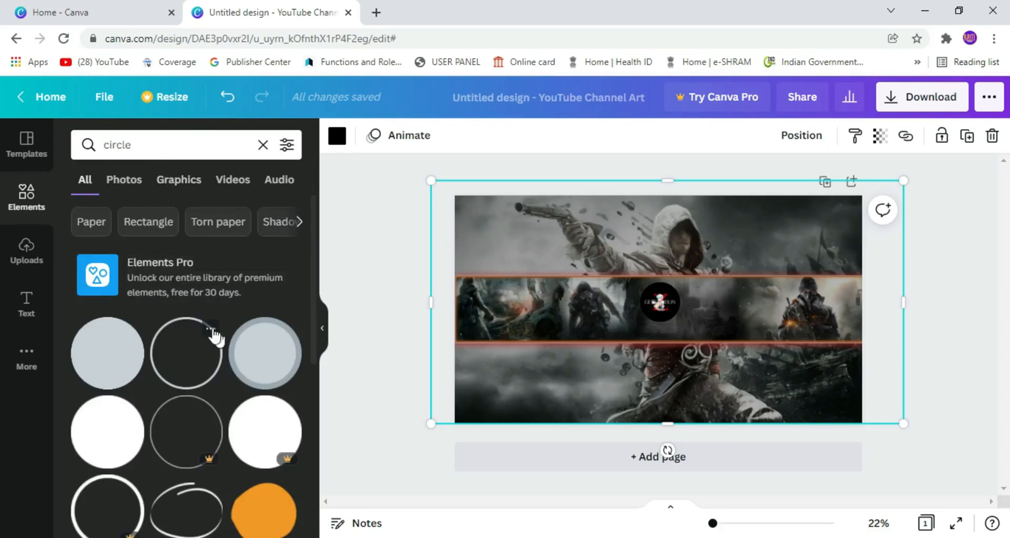
click(192, 340)
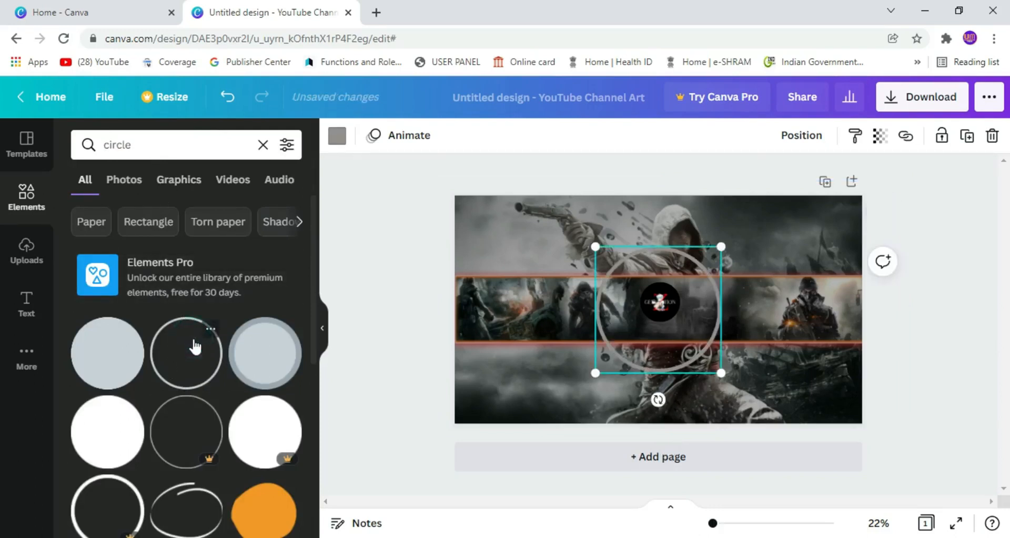
Colour the ring outline bright red and shrink it to fit around the circular Generation logo.
click(337, 136)
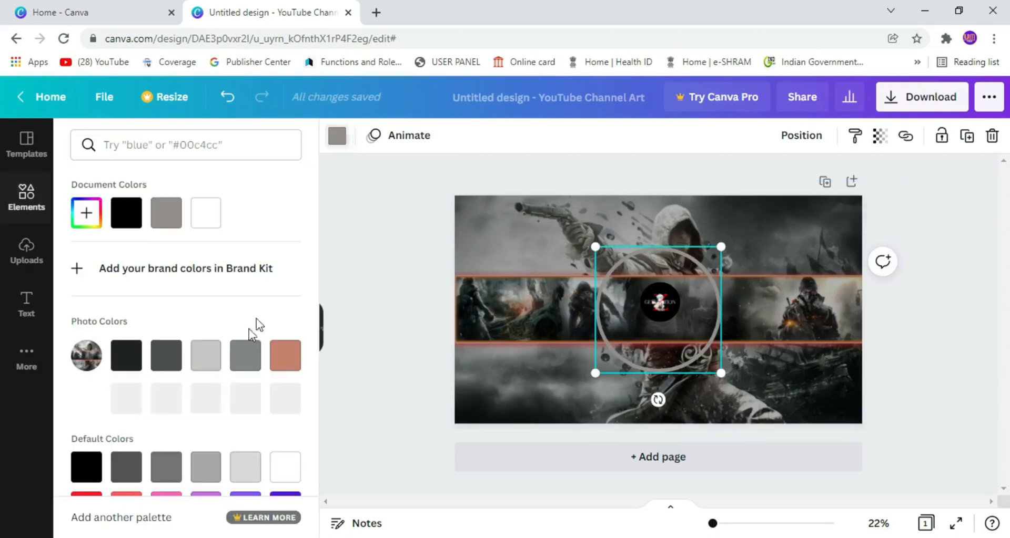
scroll(284, 398, down, 3)
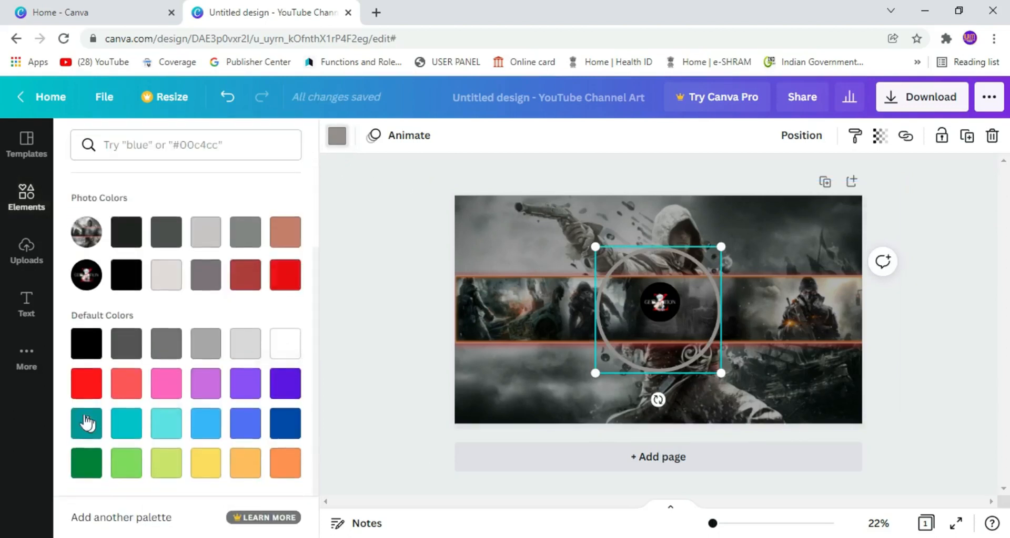
click(86, 384)
drag(723, 374, 672, 331)
click(731, 312)
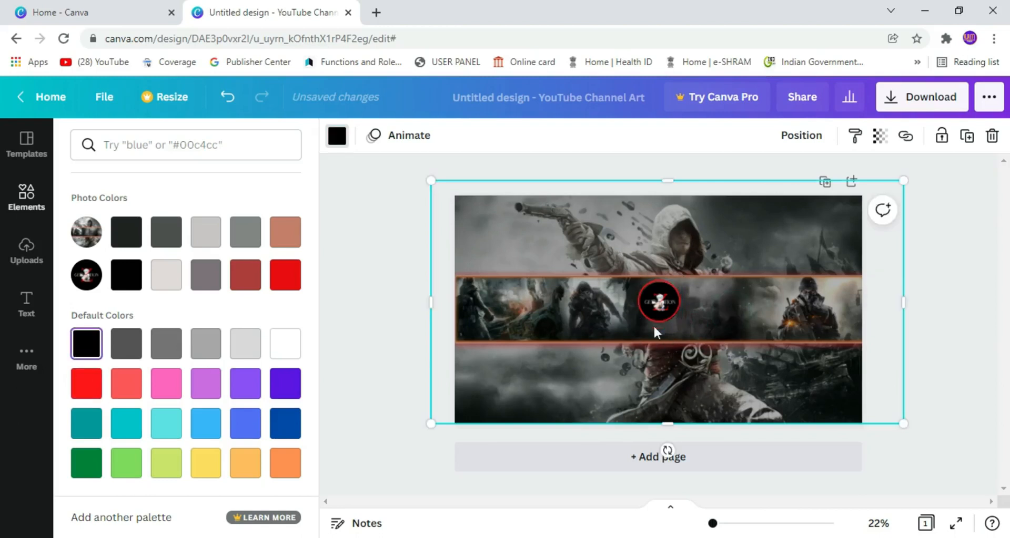
Move the red ring aside to above the banner strip and enlarge the circular logo slightly.
click(657, 302)
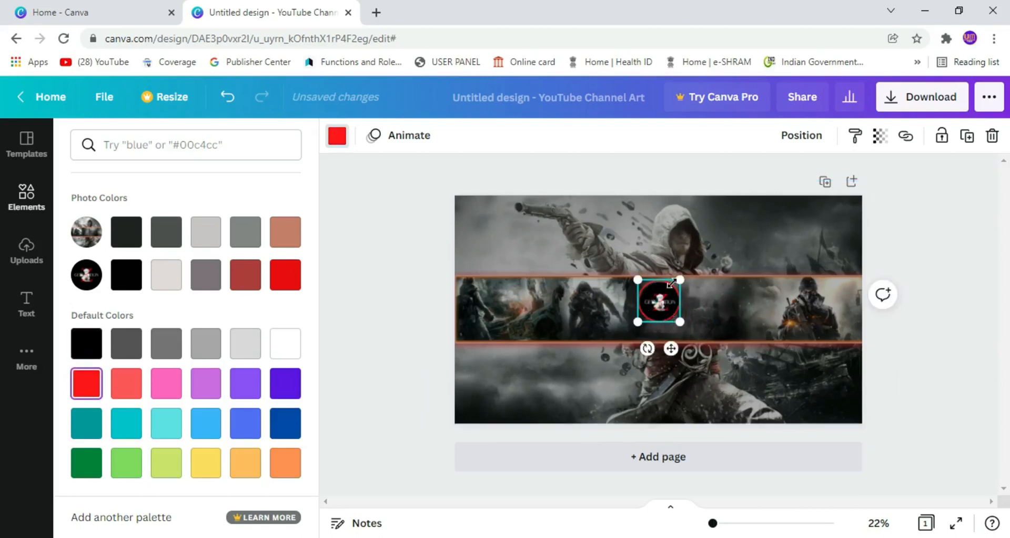
drag(672, 349, 757, 299)
click(645, 302)
drag(673, 321, 685, 329)
click(709, 346)
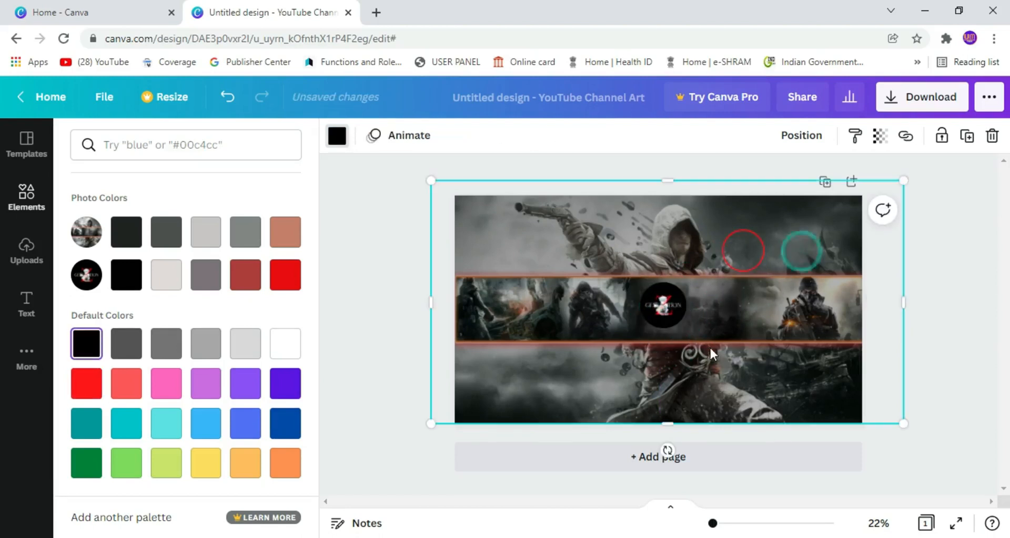
Shrink the circular Generation logo very slightly within the banner strip.
click(669, 310)
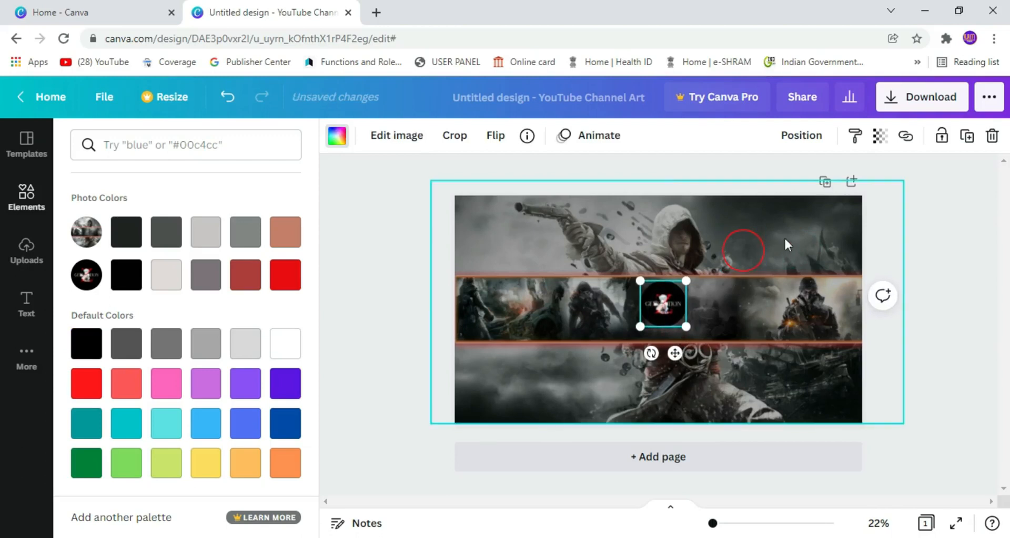
click(798, 245)
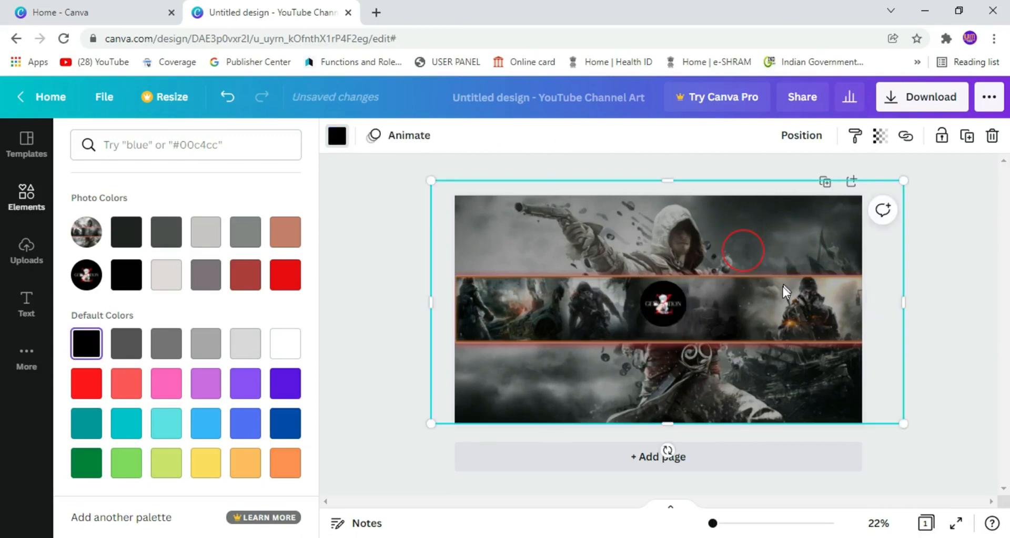
click(675, 308)
drag(685, 326, 683, 324)
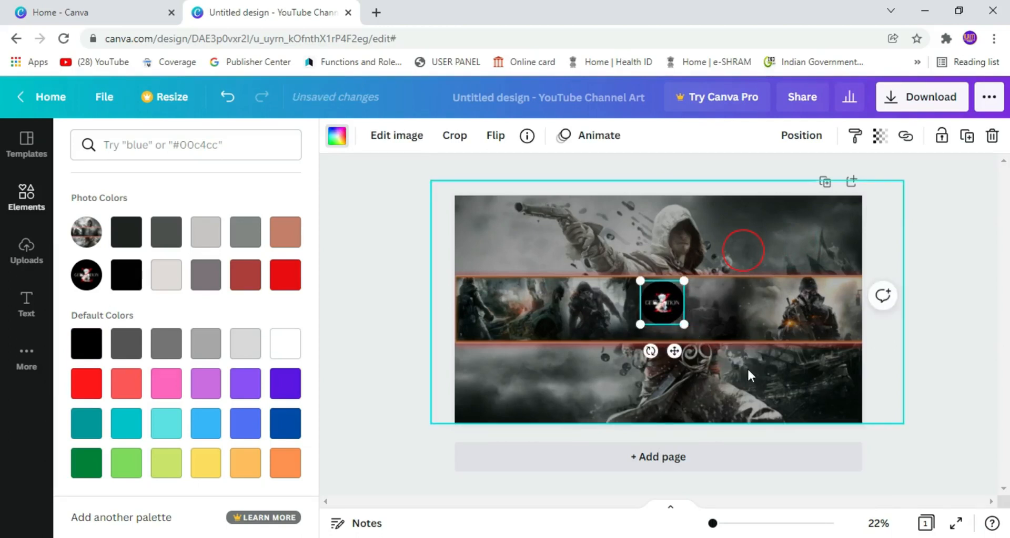
Place the red ring back over the circular logo and enlarge it slightly to match the logo's edge.
click(817, 238)
drag(749, 247, 671, 300)
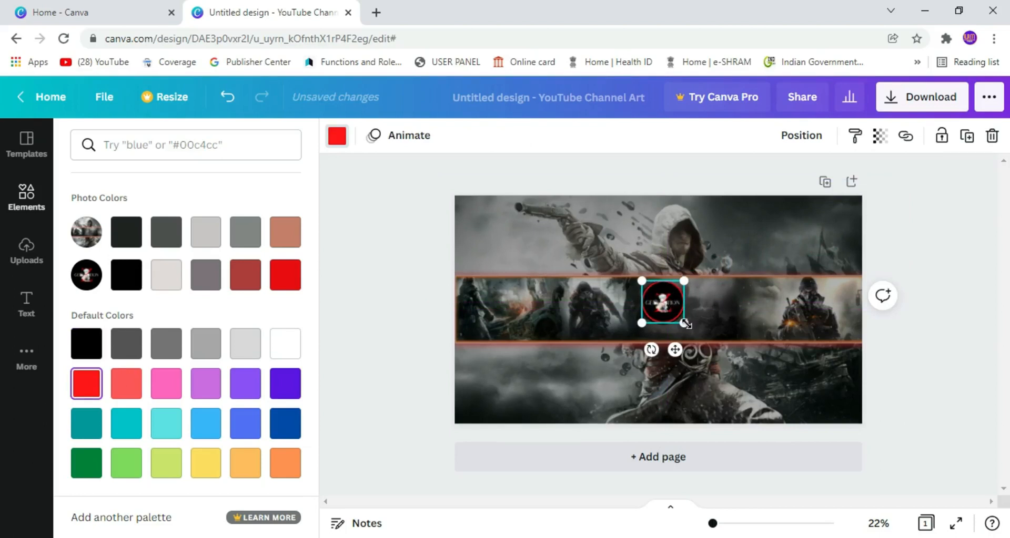
drag(686, 322, 691, 325)
click(752, 245)
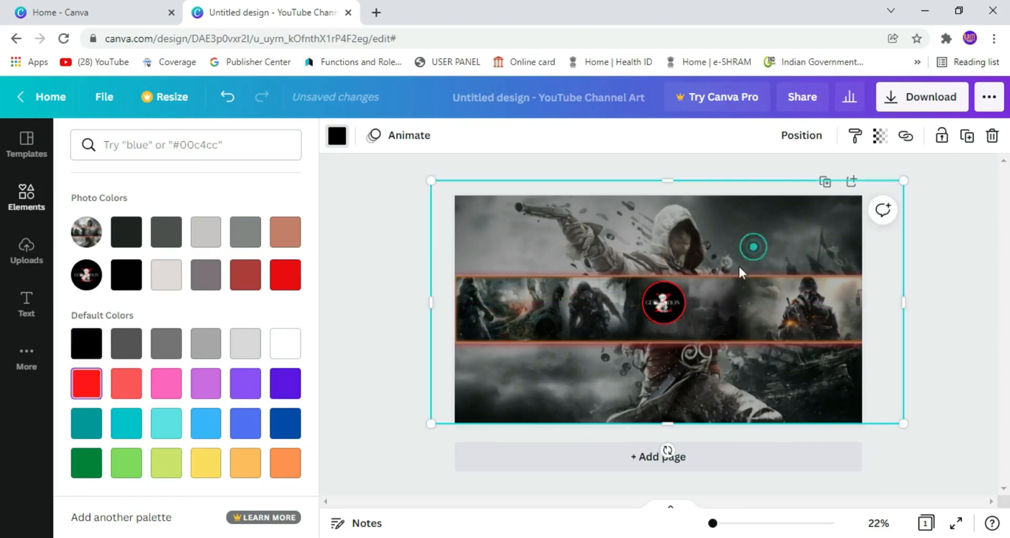
click(672, 302)
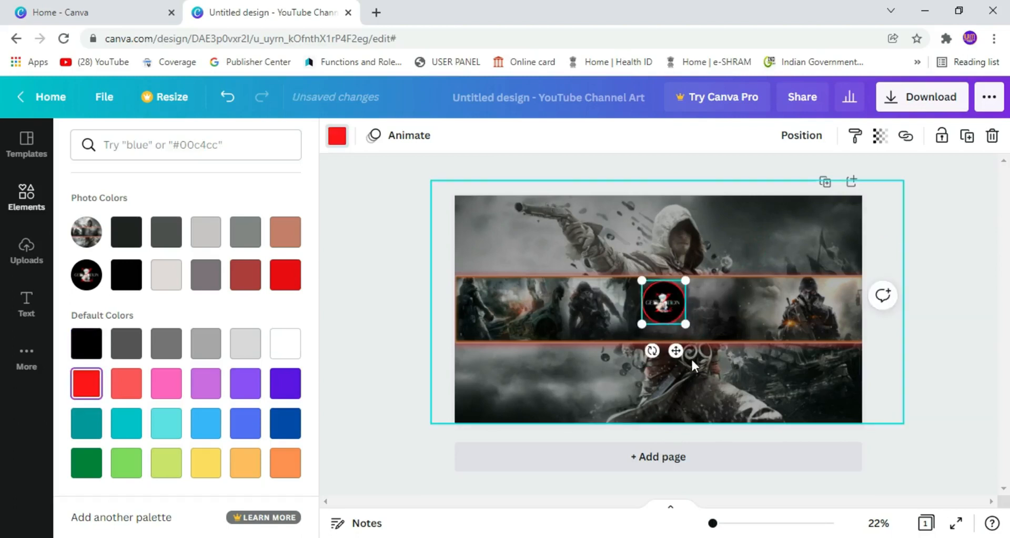
click(741, 253)
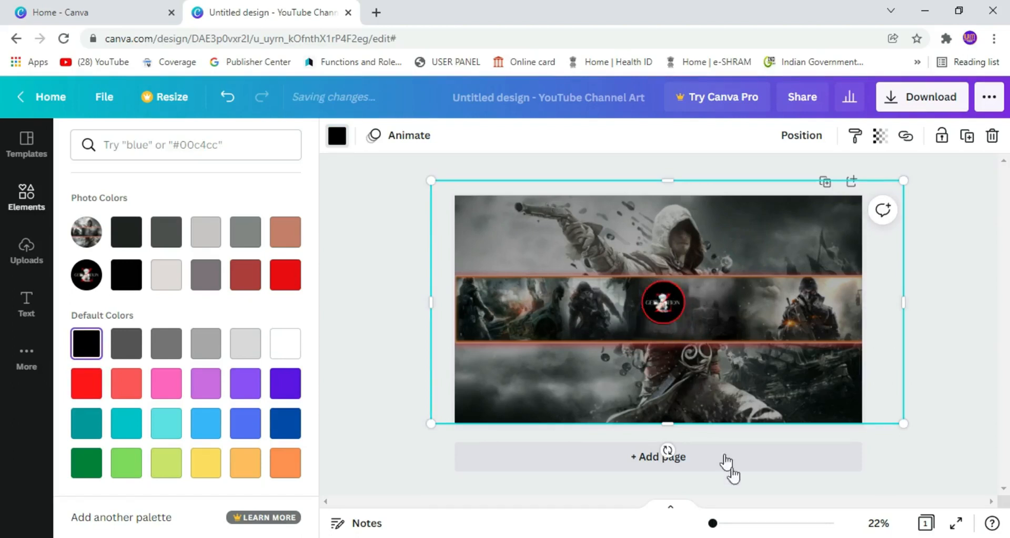
Fine-tune the red ring's size and nudge it left so that it encloses the circular logo evenly.
mouse_move(712, 523)
mouse_down()
mouse_move(741, 524)
mouse_move(731, 524)
mouse_up()
click(737, 373)
drag(788, 384, 787, 384)
key(Left)
key(Left)
key(Left)
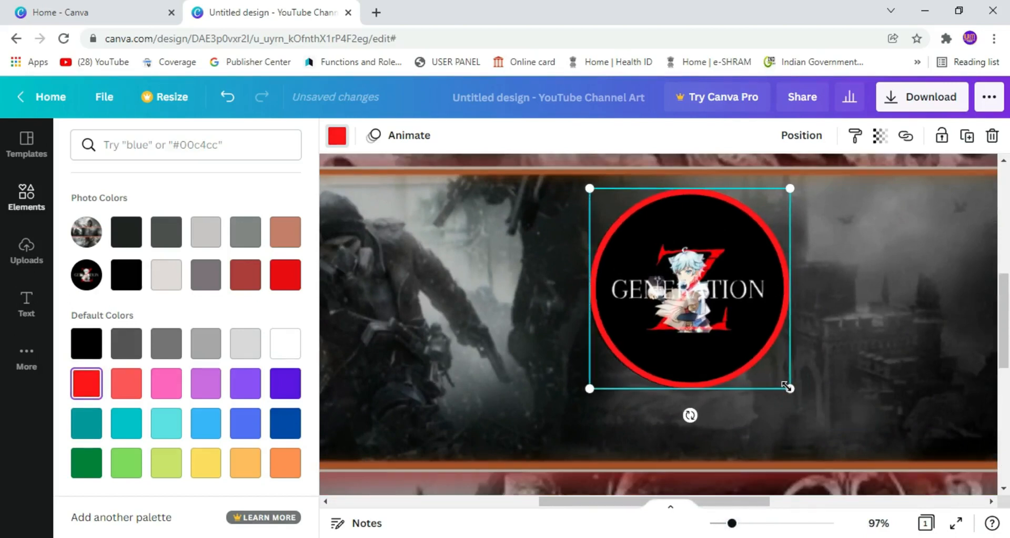
click(660, 289)
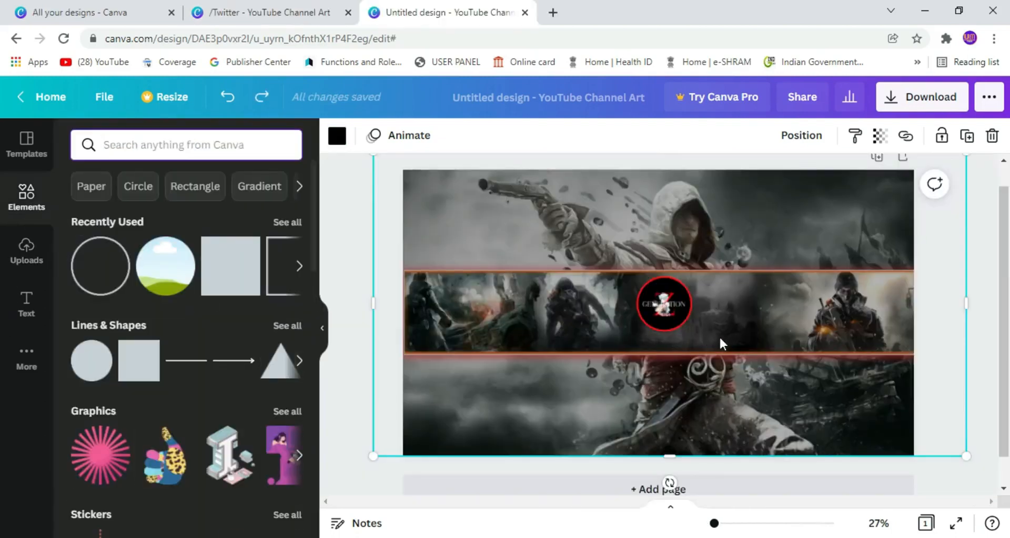
Add a heading reading GENERATION at font size 47.5, placed directly below the circular logo.
click(25, 306)
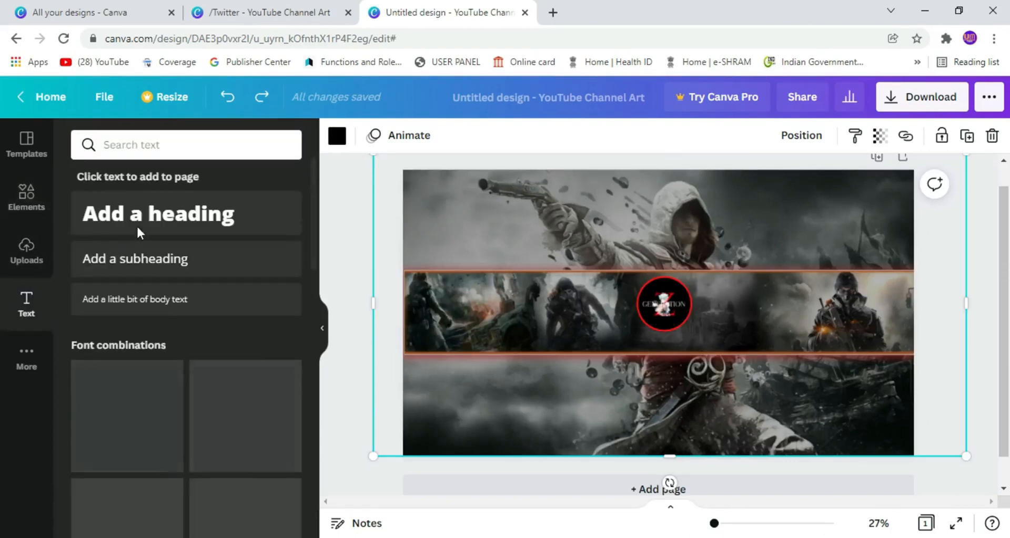
click(153, 226)
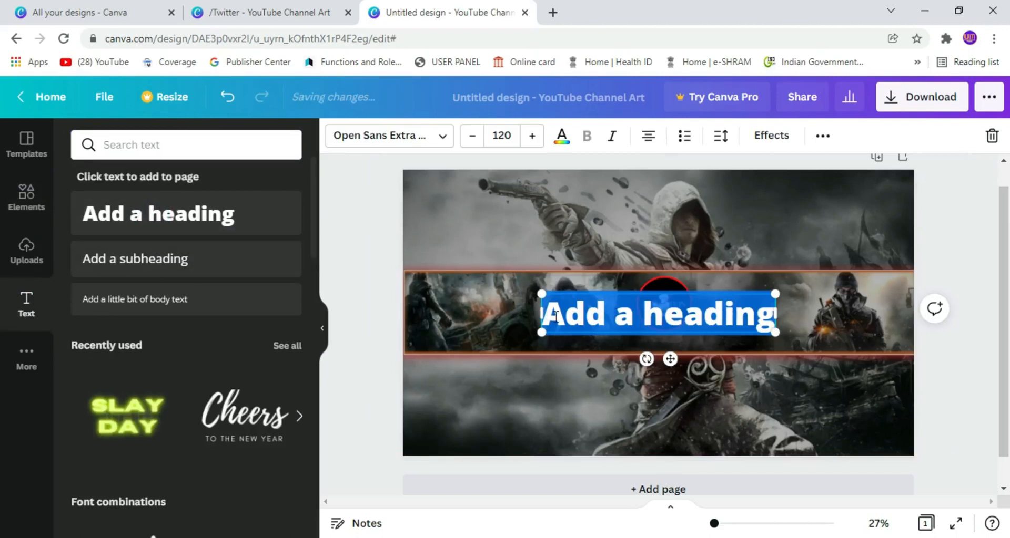
key(ctrl+z)
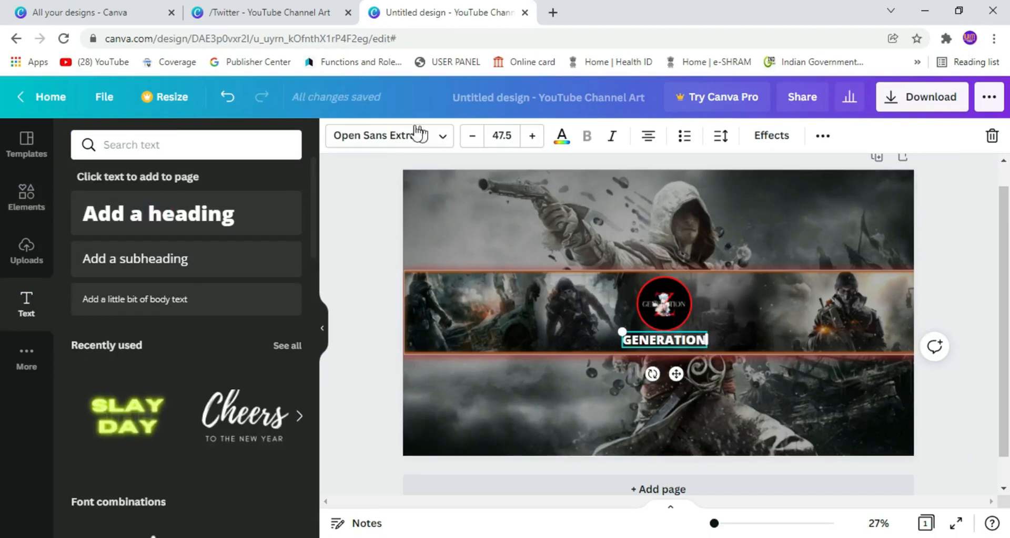
Set the font of the GENERATION heading to Blanka and deselect the text.
click(443, 136)
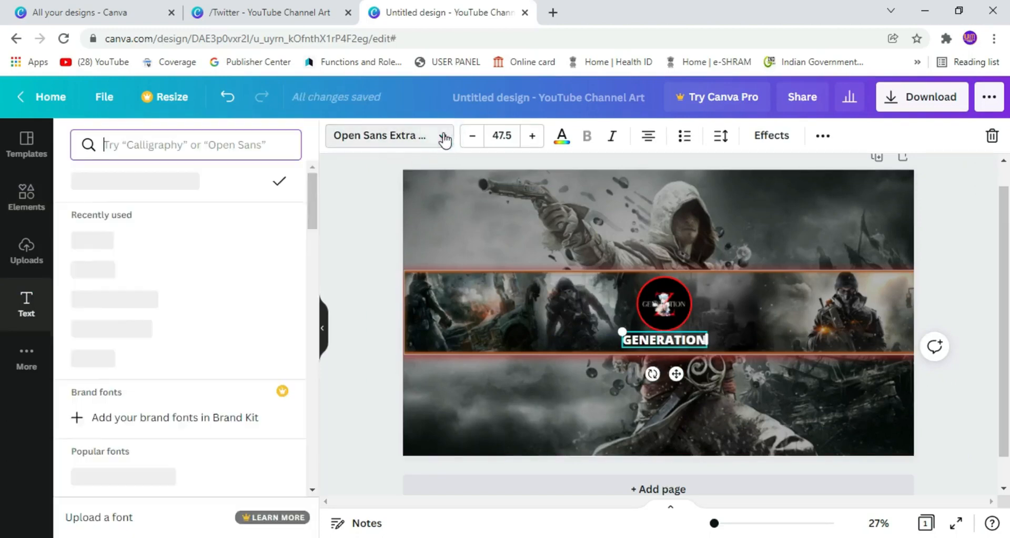
scroll(147, 316, down, 1)
click(135, 287)
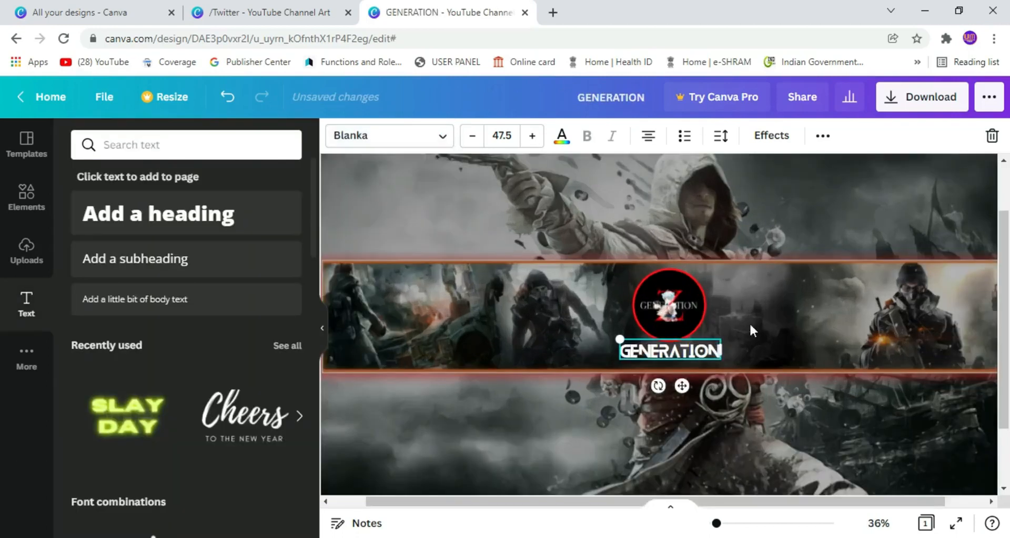
click(750, 329)
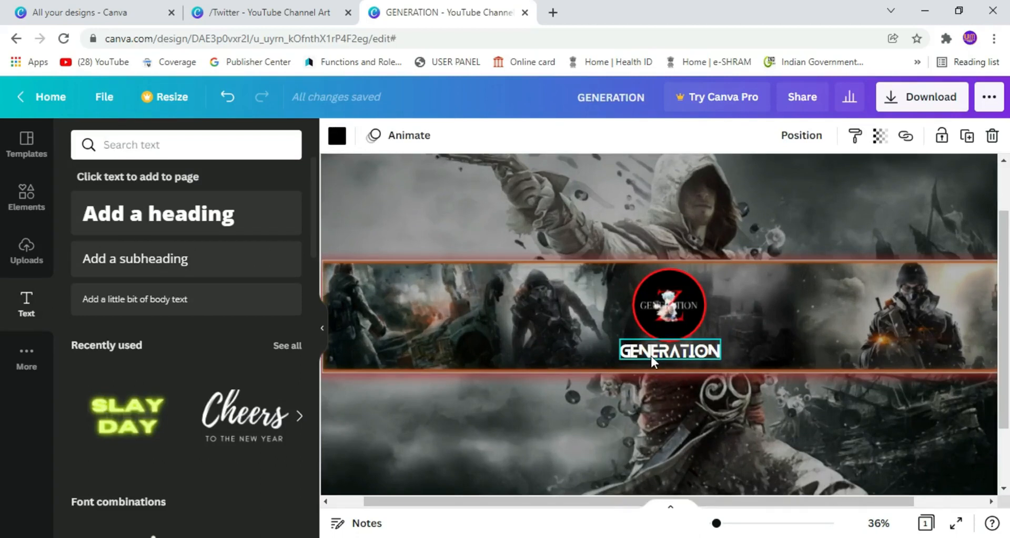
Duplicate the GENERATION text, colour the copy red and lay it over the white original with a slight offset.
drag(716, 524, 722, 524)
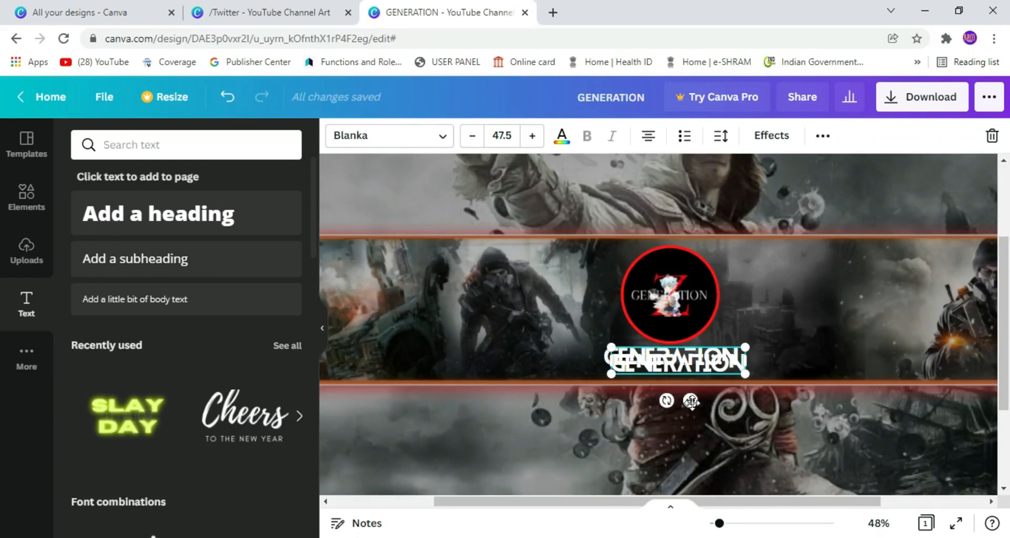
mouse_move(691, 402)
mouse_down()
mouse_move(805, 365)
mouse_move(766, 392)
mouse_move(694, 397)
mouse_up()
click(562, 136)
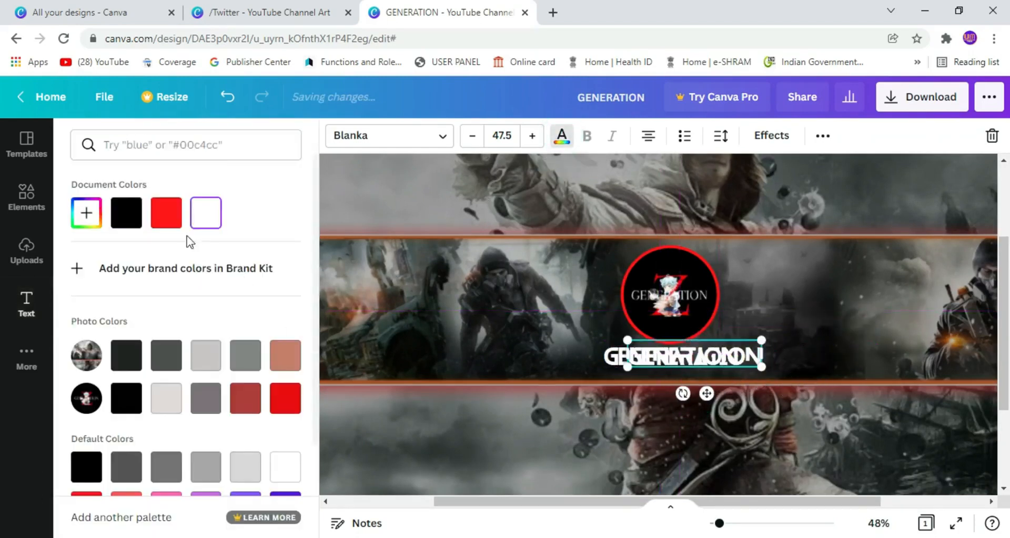
click(166, 213)
drag(706, 394, 682, 389)
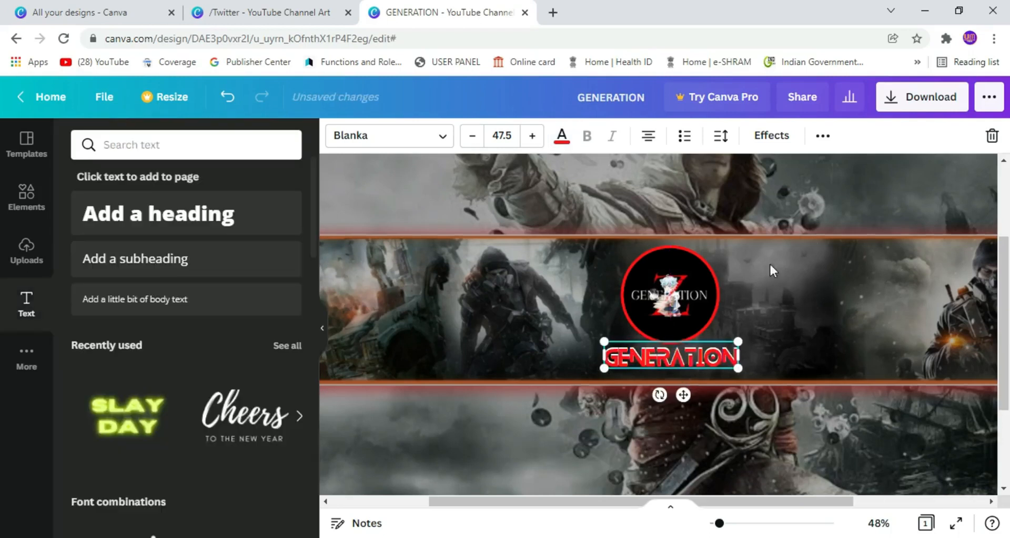
Send the red GENERATION copy one layer backward behind the white text as a shadow, and deselect it.
click(820, 333)
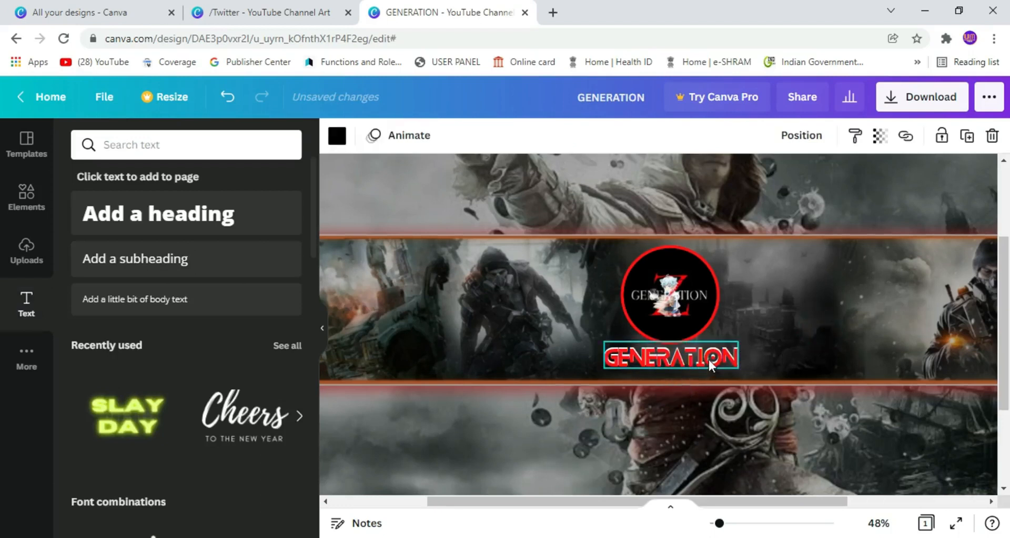
click(708, 360)
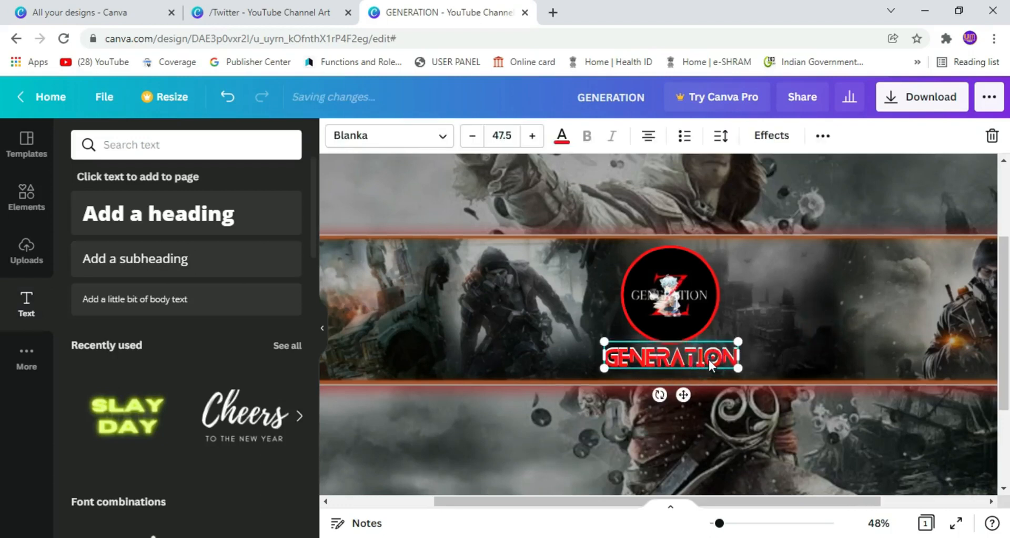
click(820, 138)
click(656, 178)
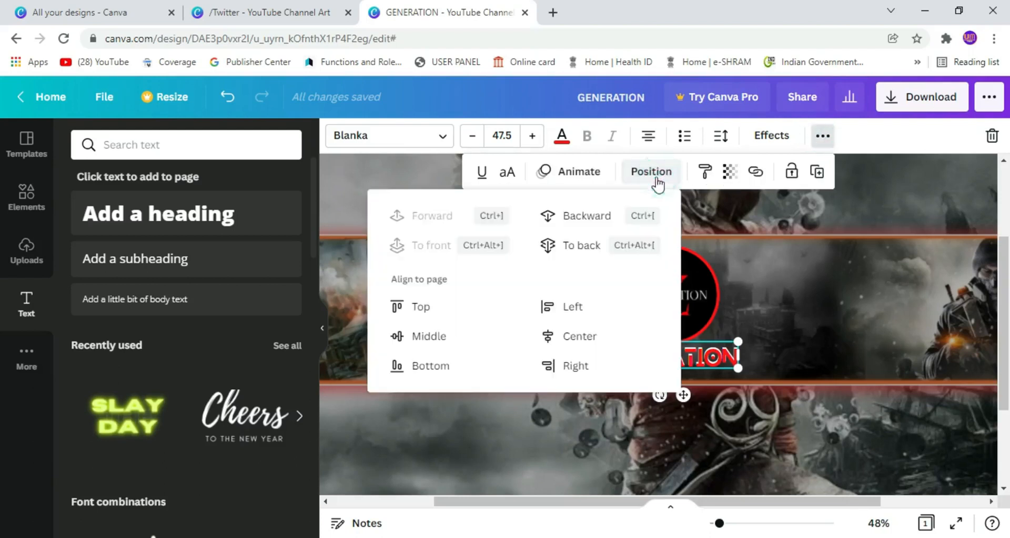
click(593, 217)
click(725, 386)
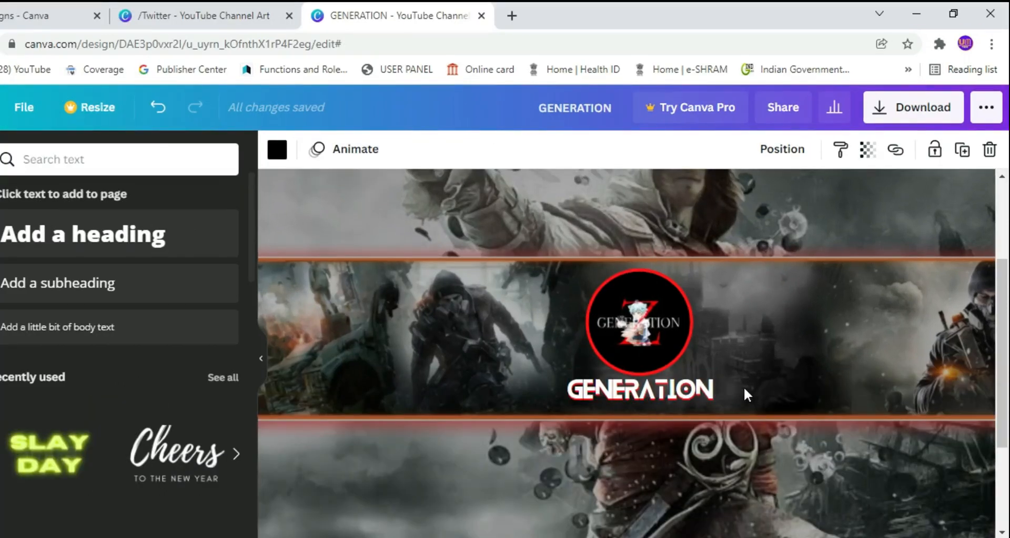
Look through the recently used elements for social media icons.
scroll(548, 350, down, 2)
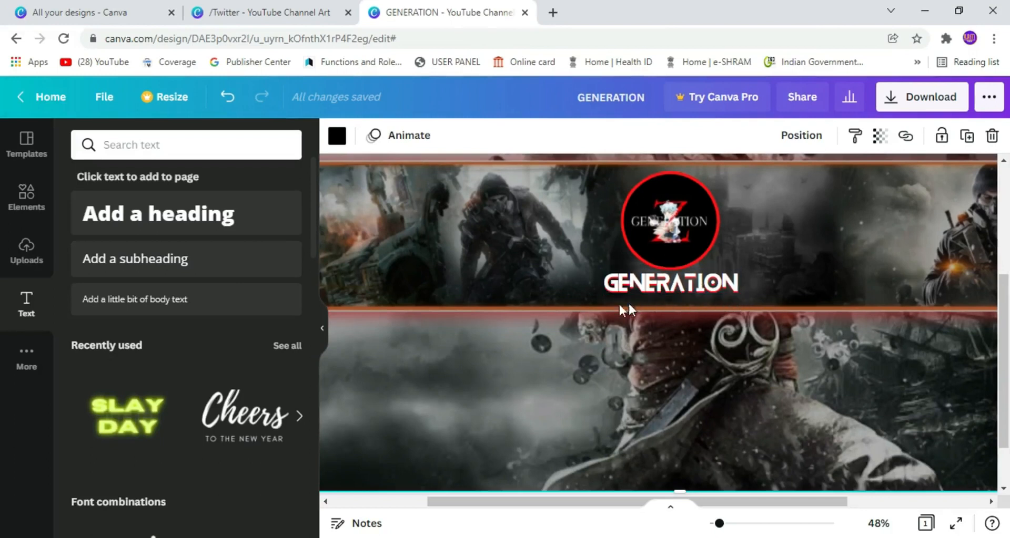
scroll(541, 294, up, 3)
click(720, 525)
drag(718, 524, 717, 526)
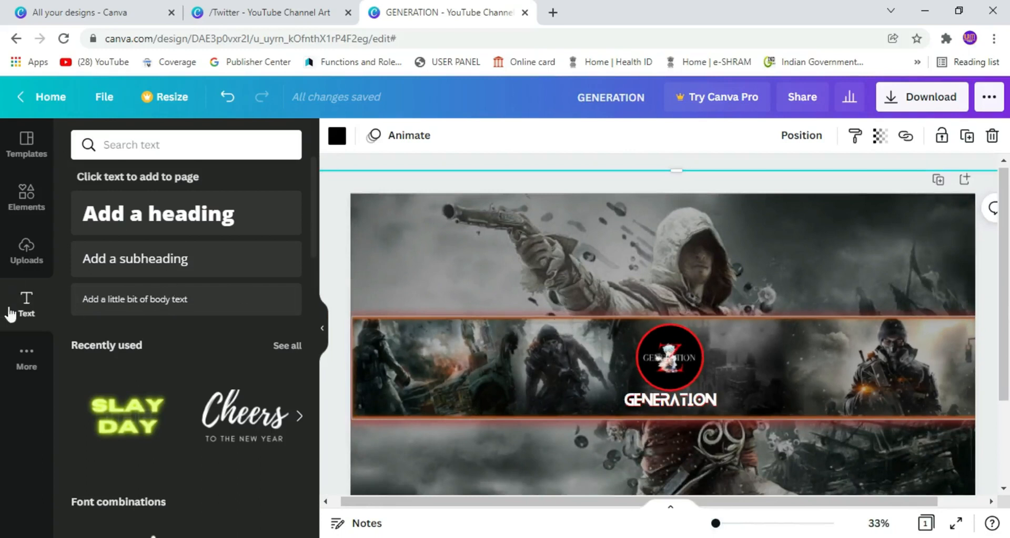
click(26, 197)
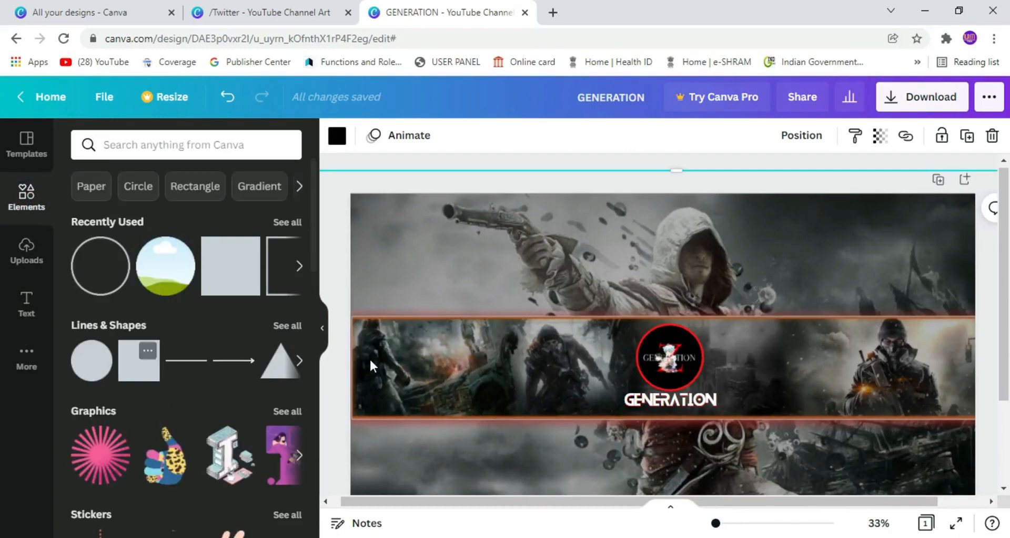
click(284, 231)
scroll(186, 426, down, 4)
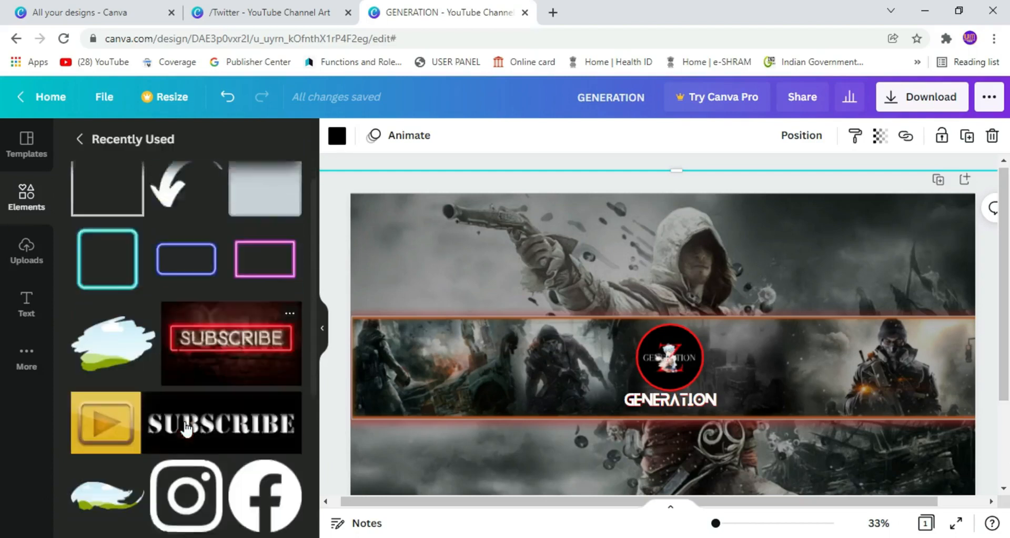
scroll(216, 424, down, 3)
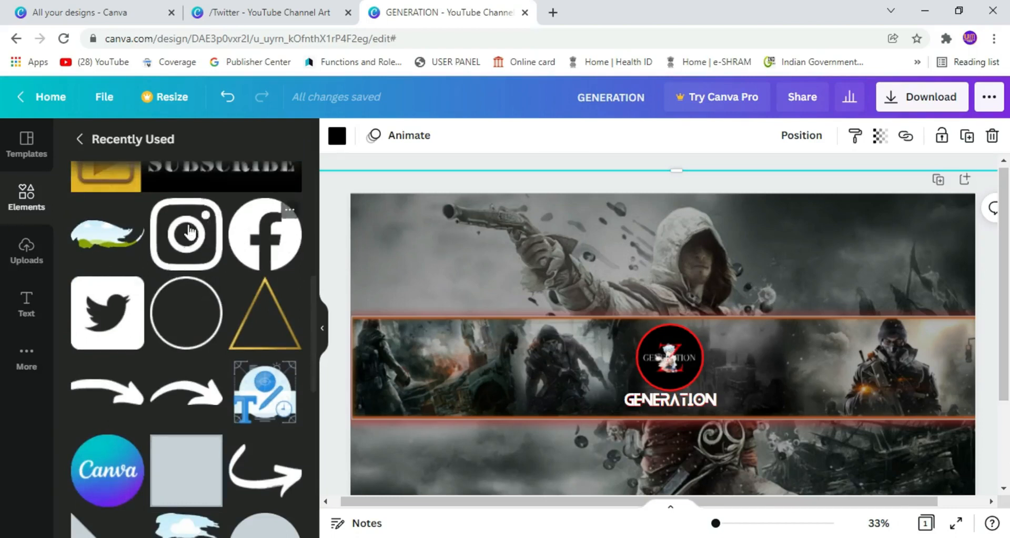
scroll(169, 265, up, 2)
Search the elements for INSTAGRAM and add the black-and-white rounded-square Instagram icon to the banner.
click(28, 196)
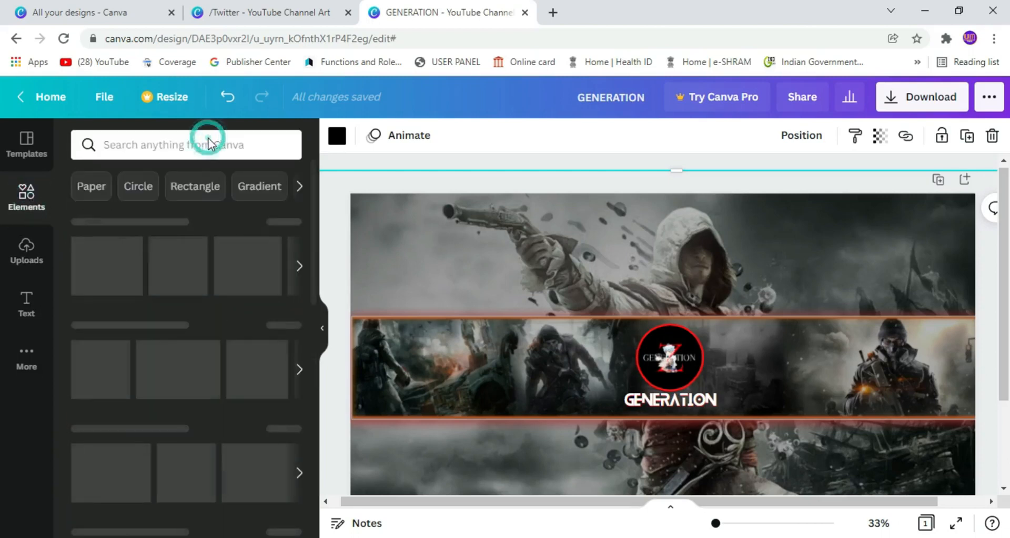
click(201, 151)
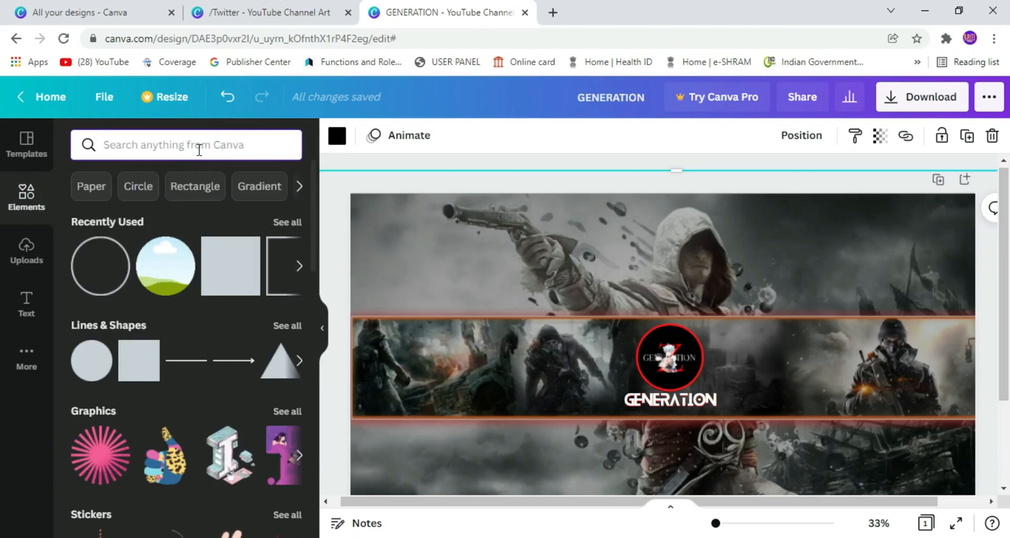
text(INSTAGRAM)
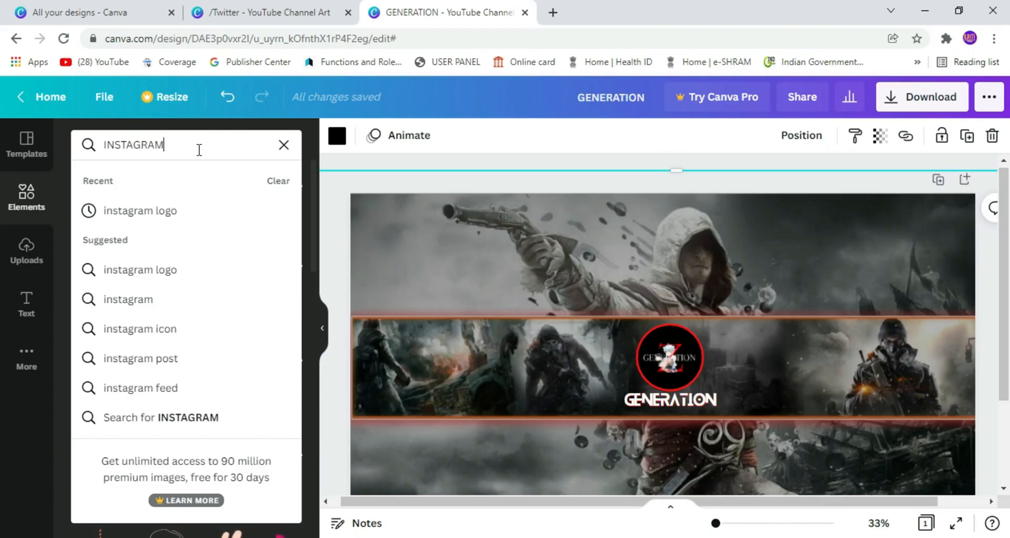
key(Return)
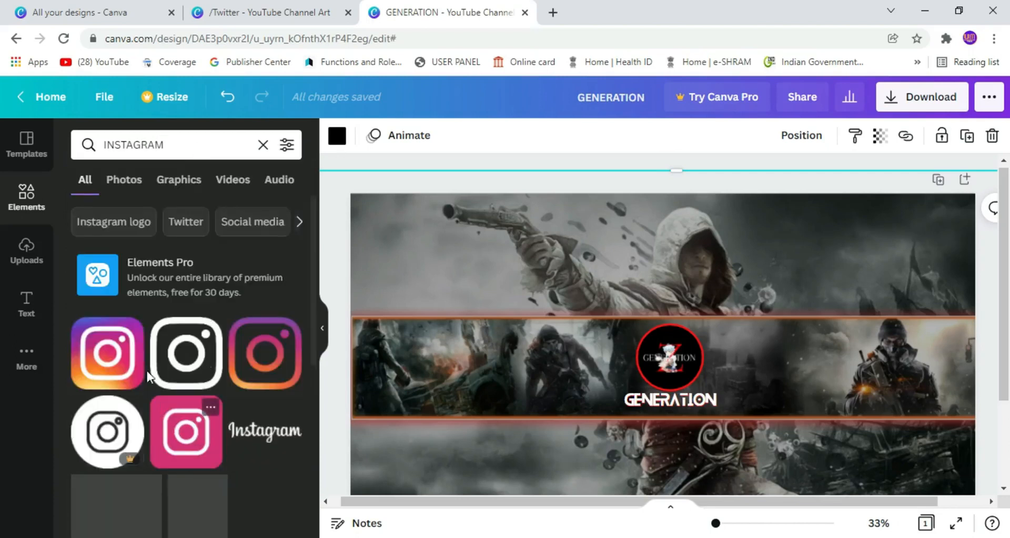
scroll(184, 399, down, 2)
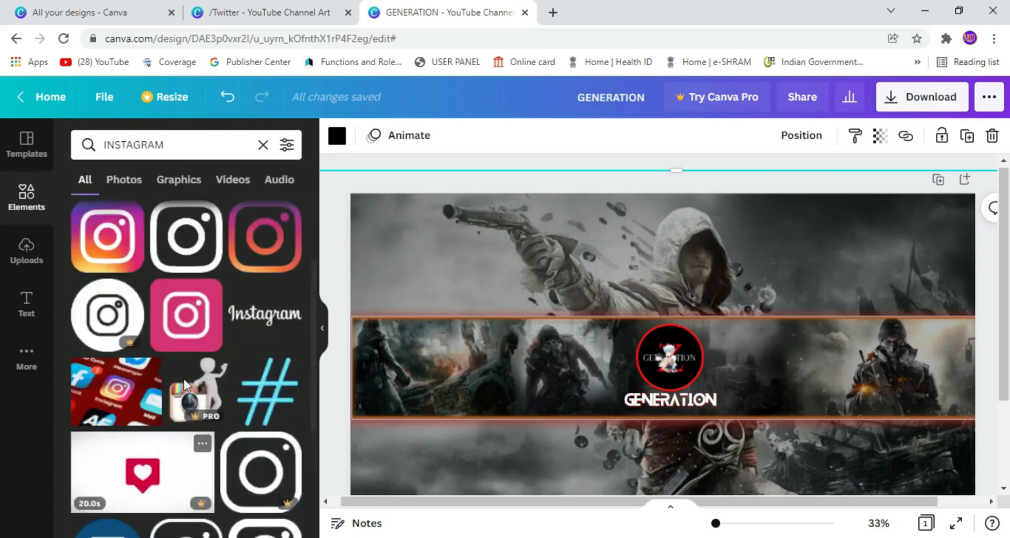
scroll(184, 380, up, 2)
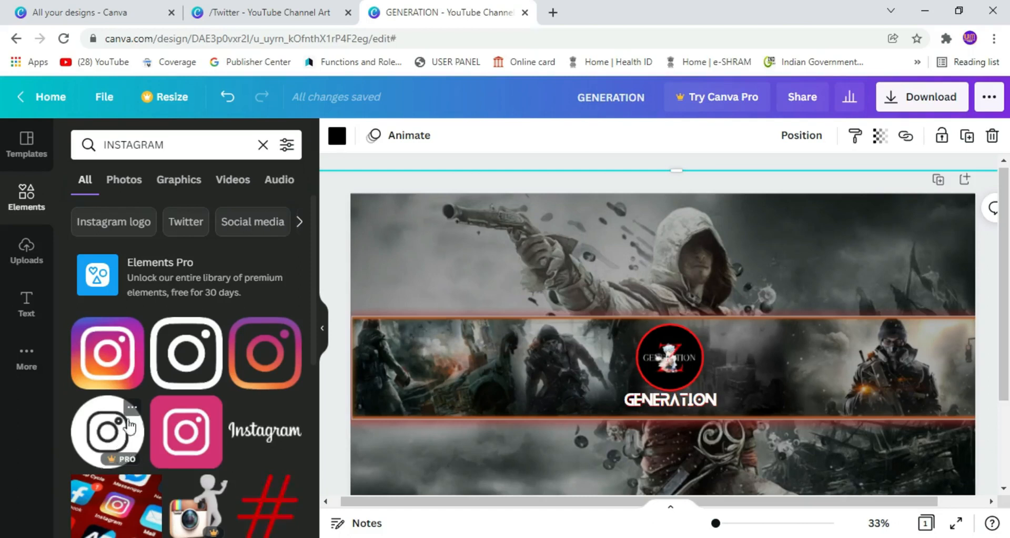
click(196, 358)
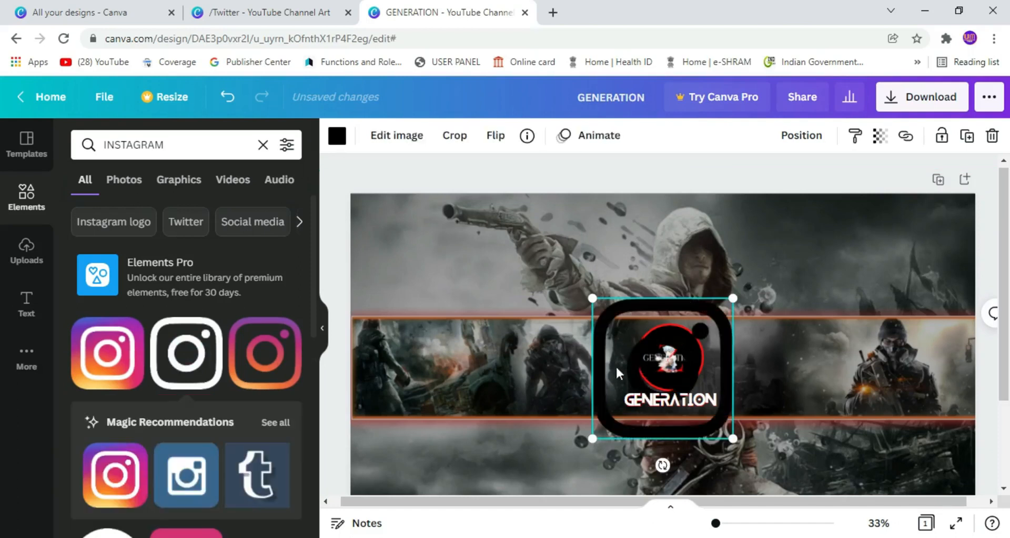
Colour the Instagram icon white, shrink it to a small symbol and place it to the left of the circular logo.
drag(536, 364, 448, 364)
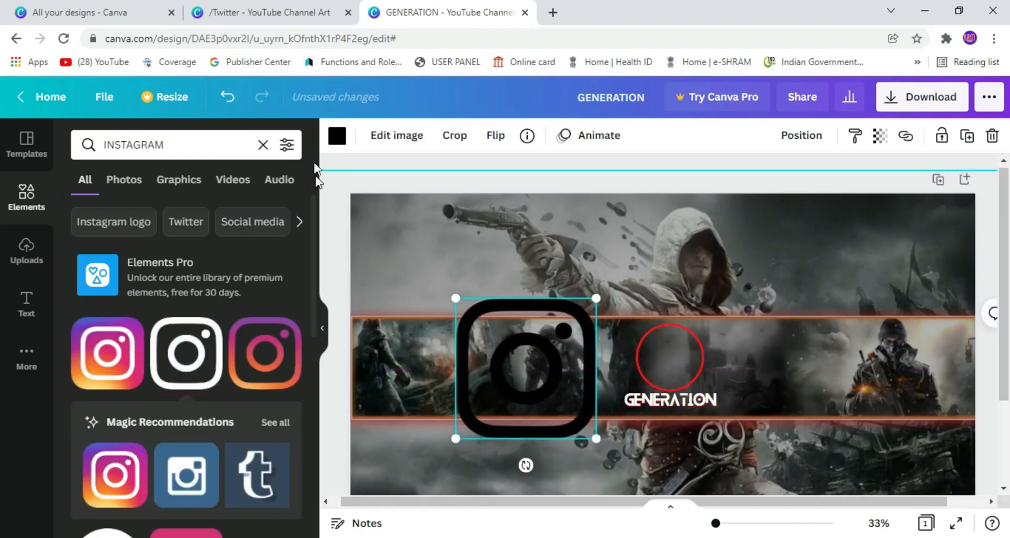
click(336, 138)
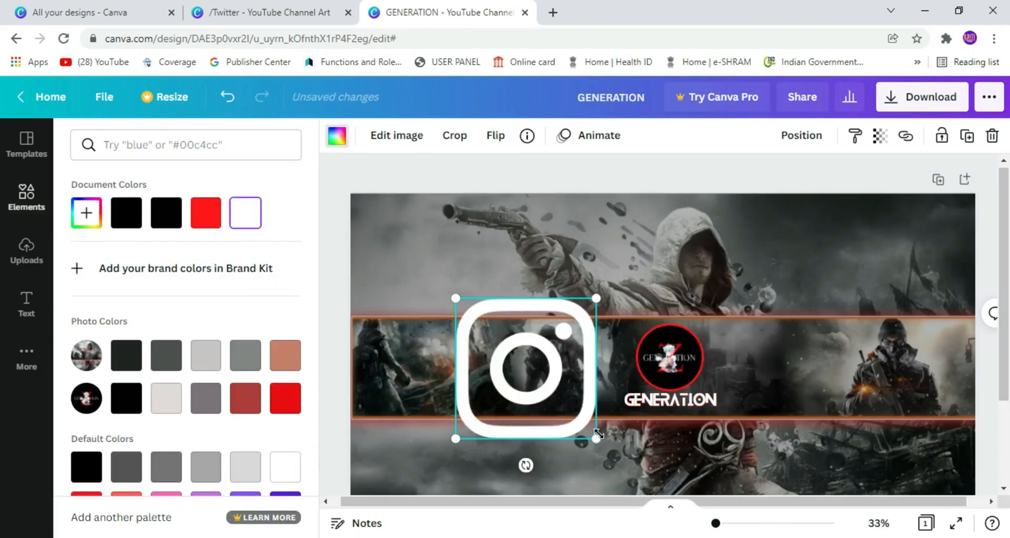
drag(593, 439, 559, 381)
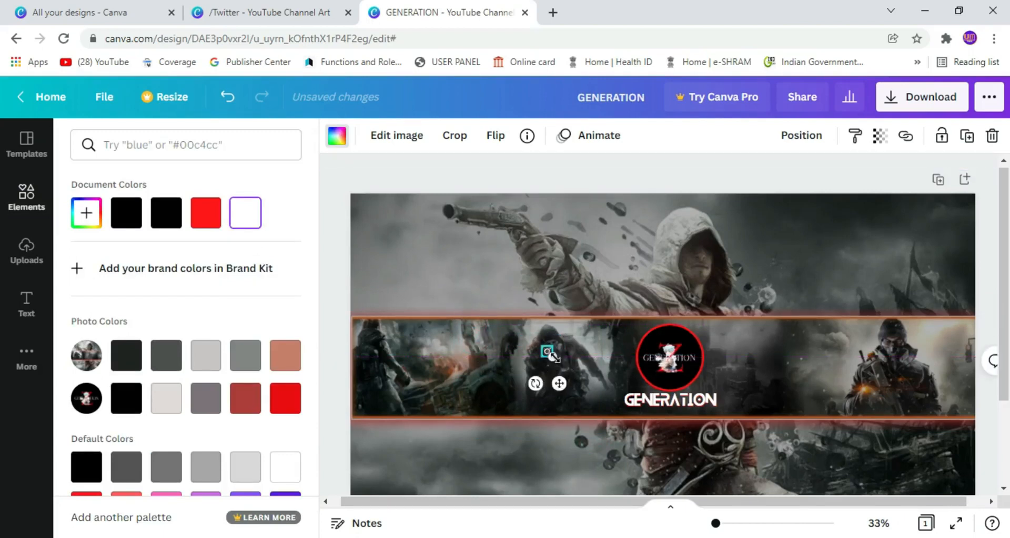
click(575, 359)
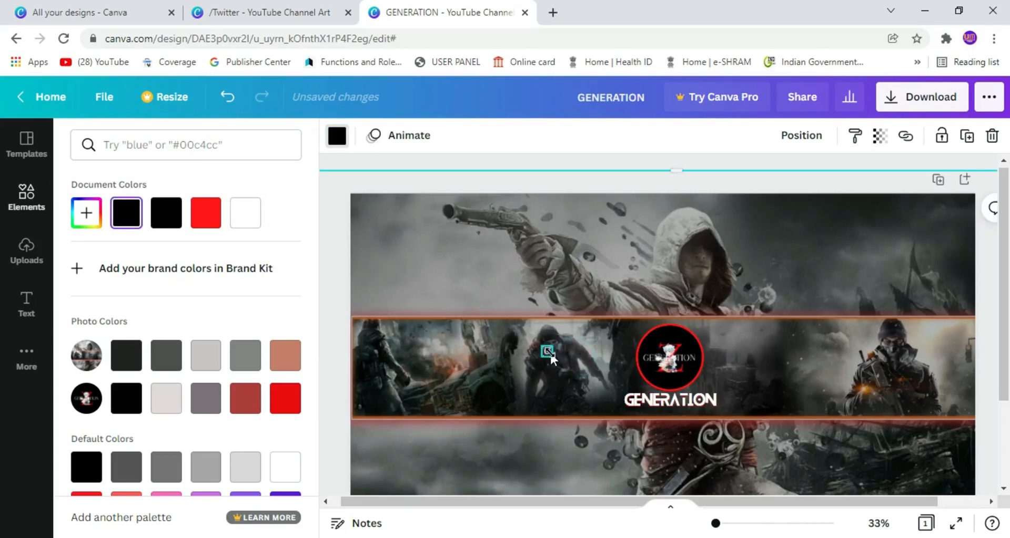
click(550, 352)
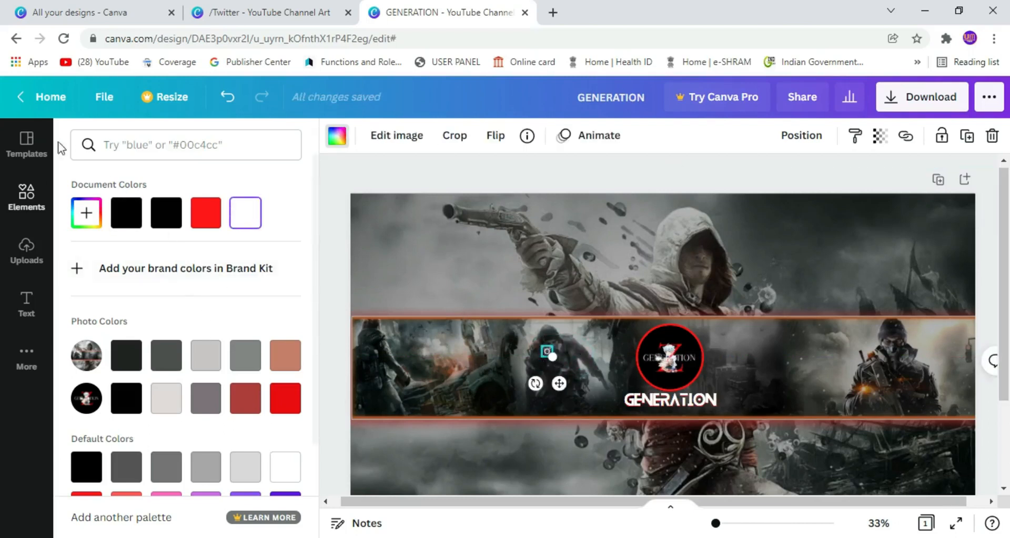
Add the white Facebook icon from the recently used elements, shrink it to the Instagram icon's size and place it directly below that icon.
click(26, 196)
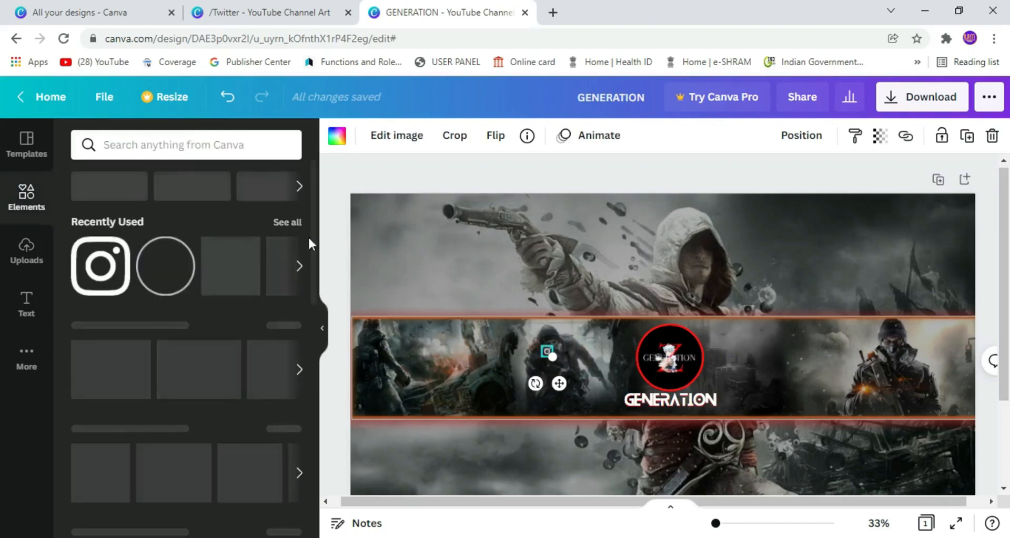
click(292, 223)
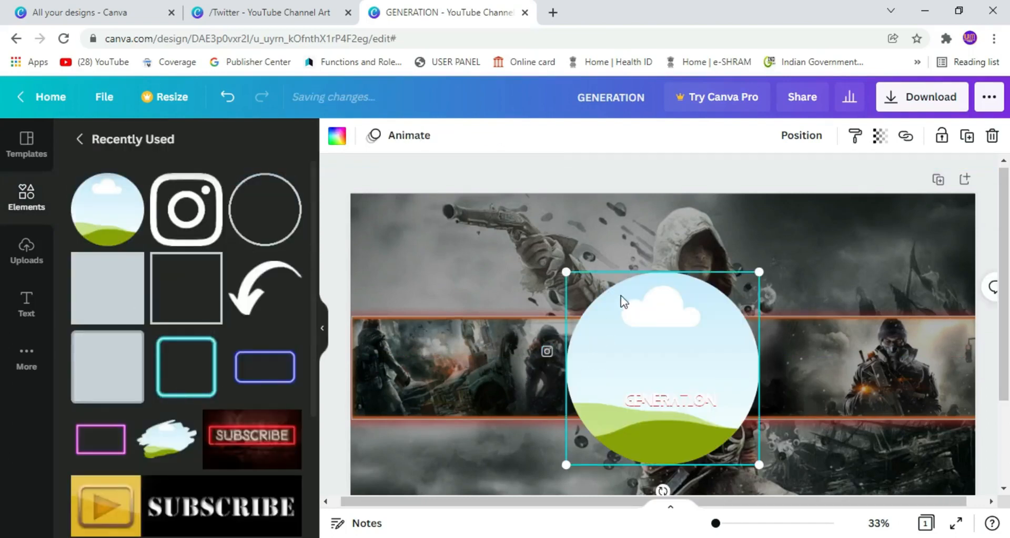
click(992, 138)
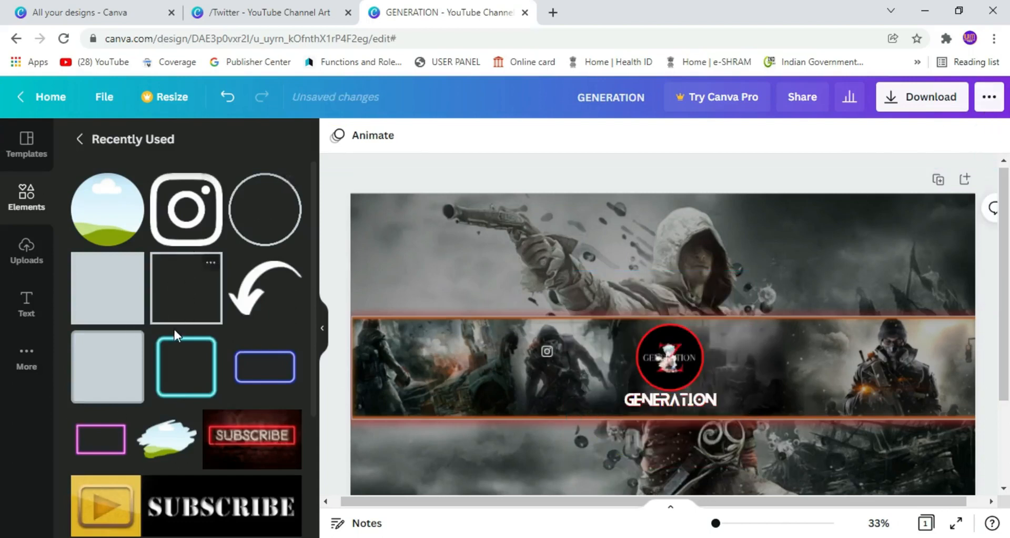
scroll(175, 331, down, 5)
click(180, 269)
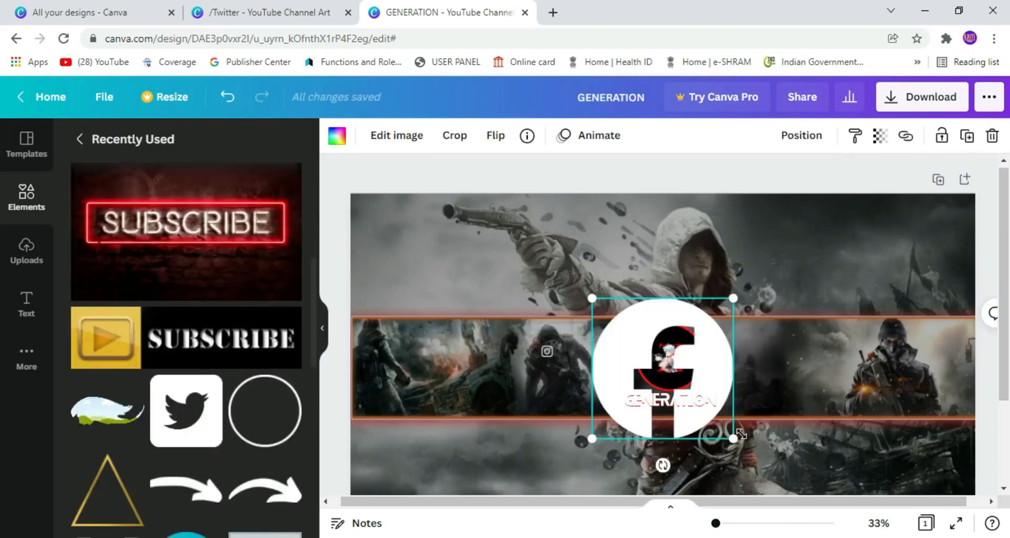
drag(733, 439, 557, 404)
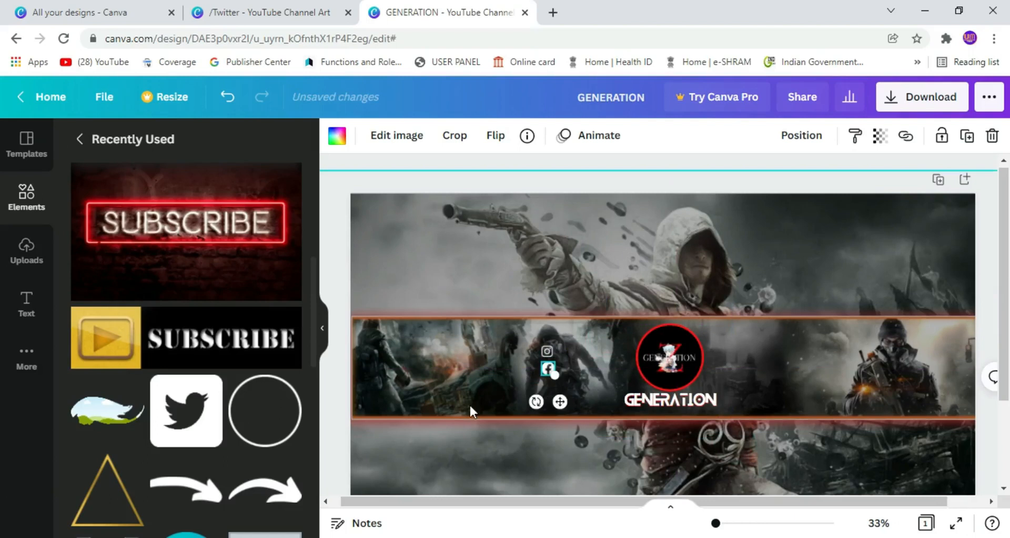
Align the Facebook icon under the Instagram icon and add a small white Twitter icon directly beneath them.
click(502, 387)
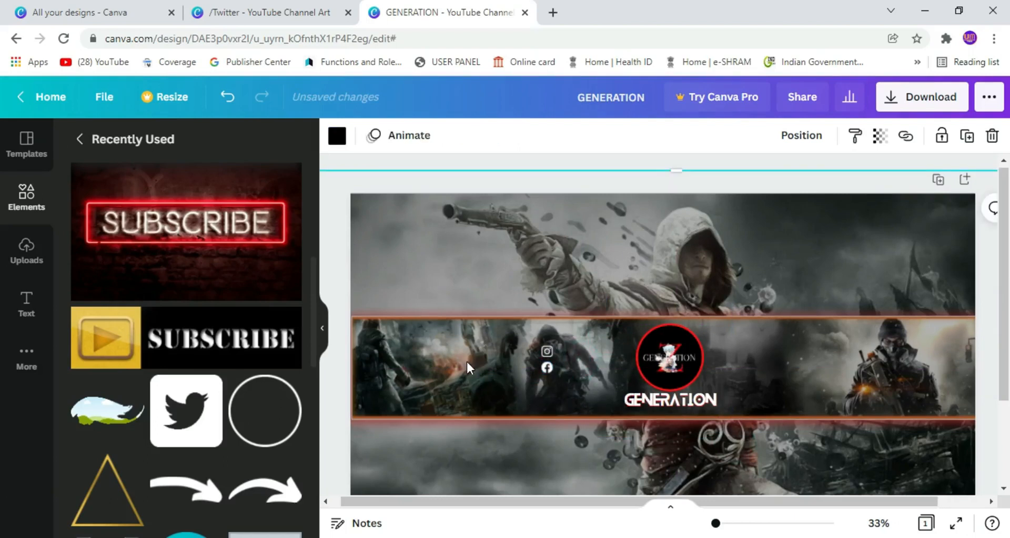
click(548, 368)
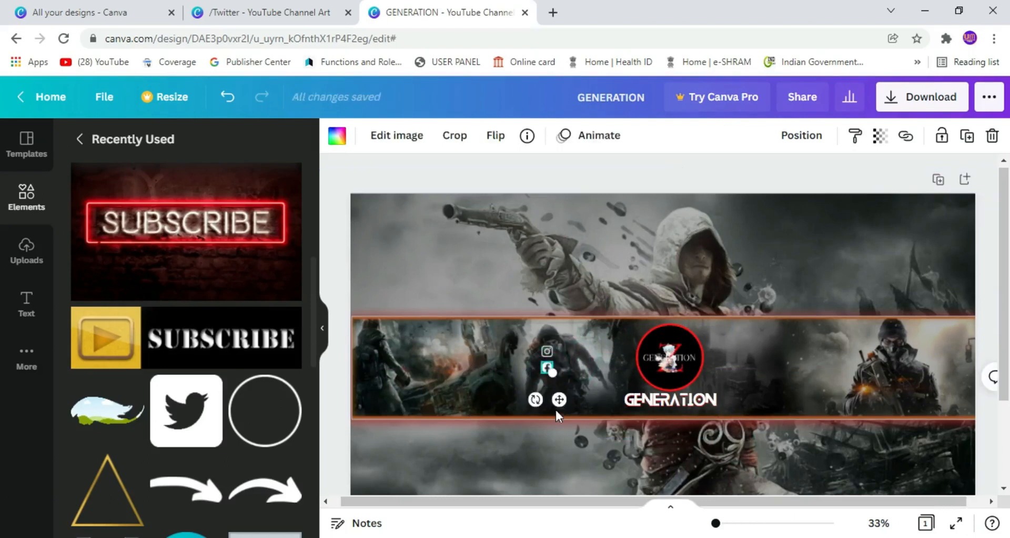
click(580, 343)
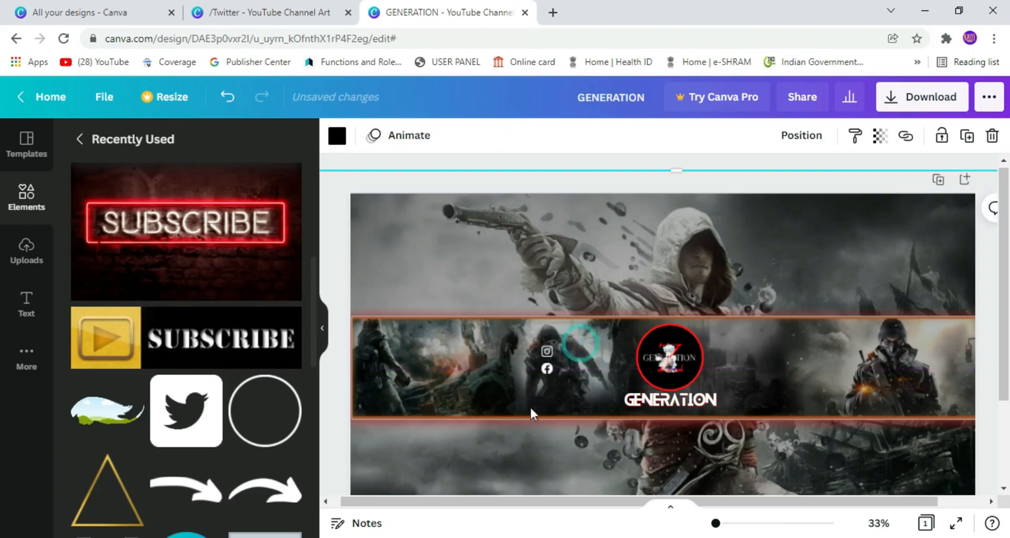
click(195, 407)
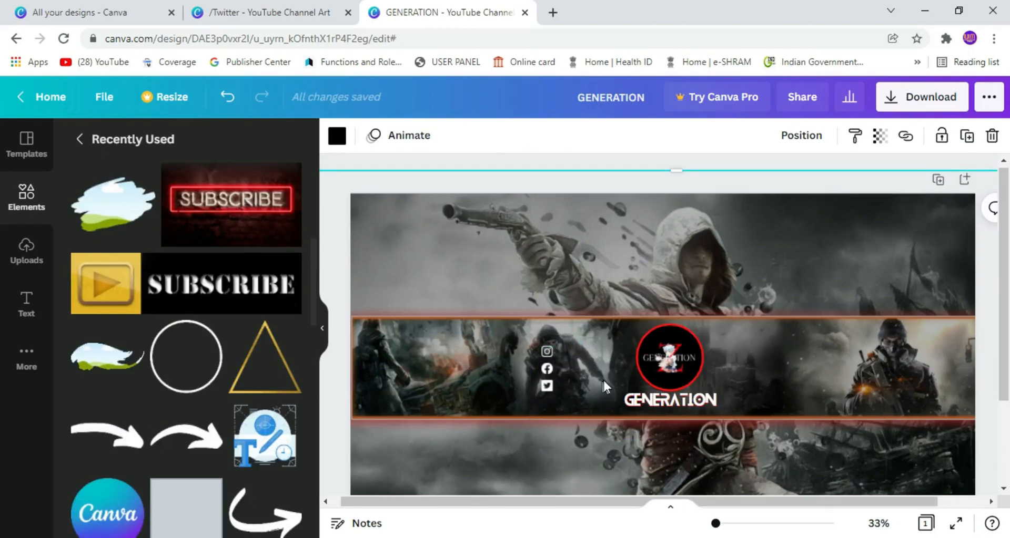
Add a white subheading reading Instagram at font size 29.3, place it beside the Instagram icon and deselect it.
click(26, 304)
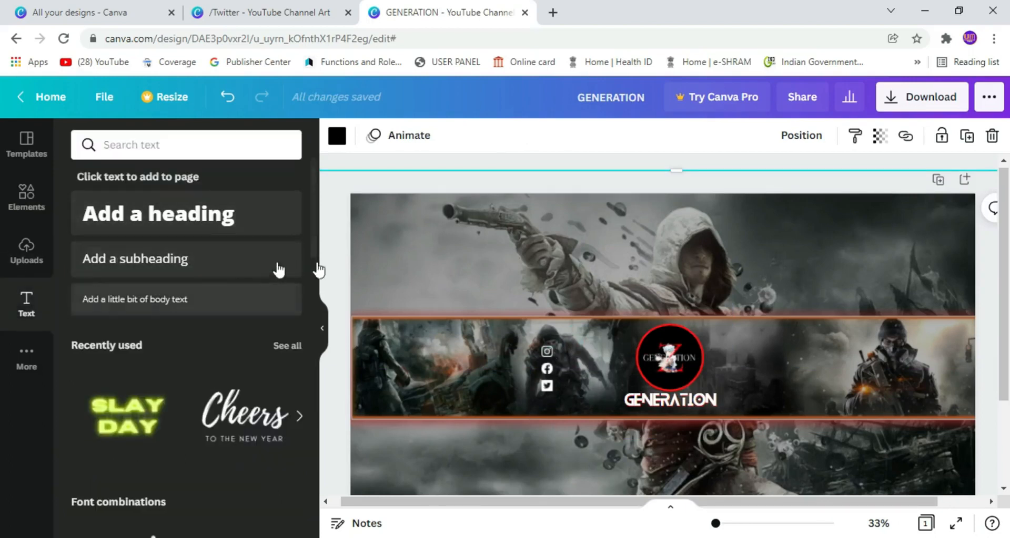
click(156, 269)
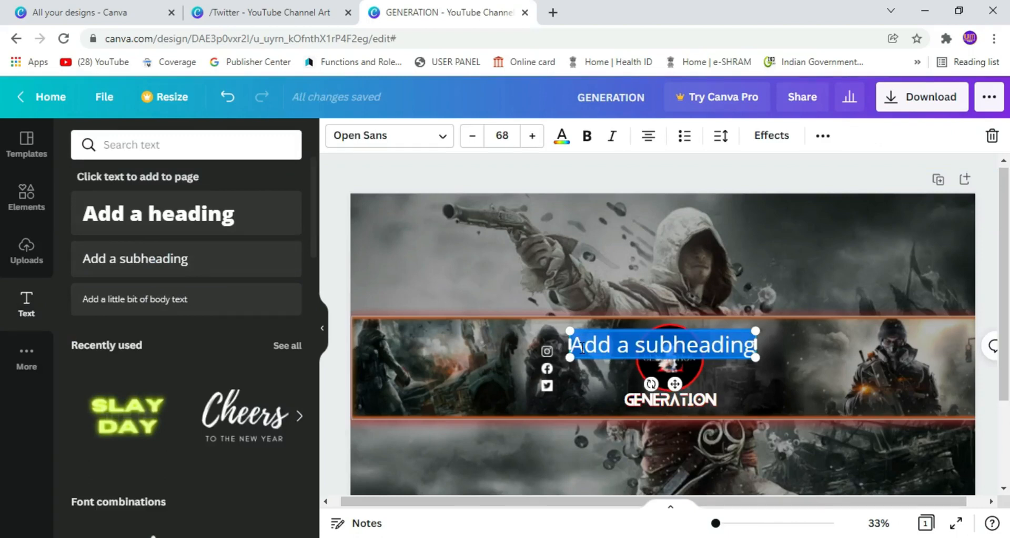
text(Instagram)
drag(675, 387, 623, 391)
drag(662, 363, 594, 384)
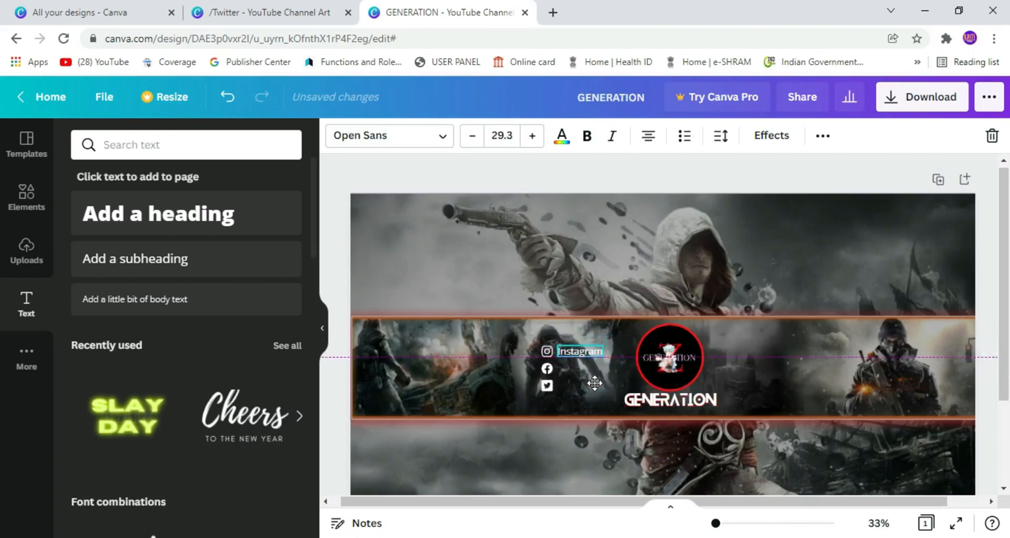
click(772, 367)
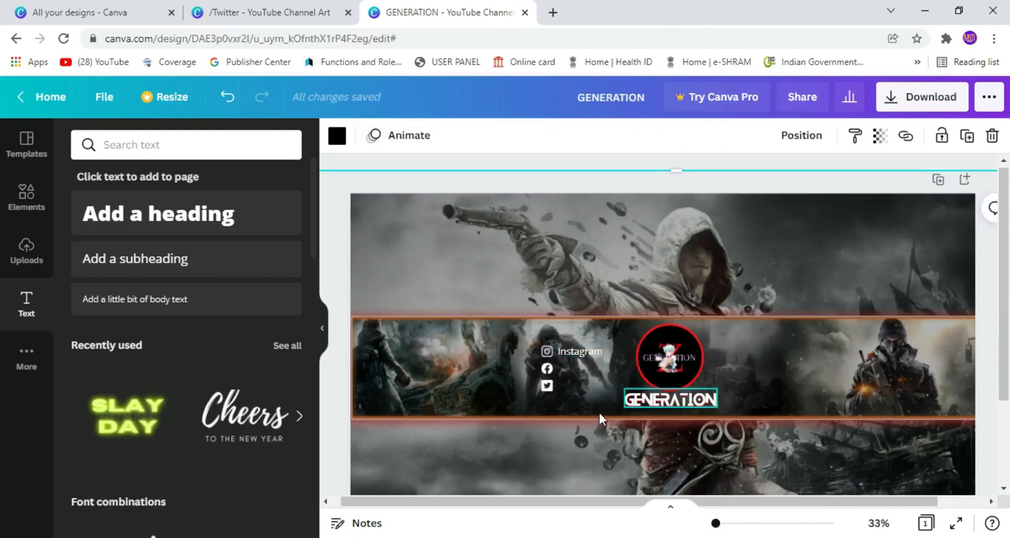
Change the Instagram label to /Instagram and add a white /Facebook label at font size 22 beside the Facebook icon.
click(582, 358)
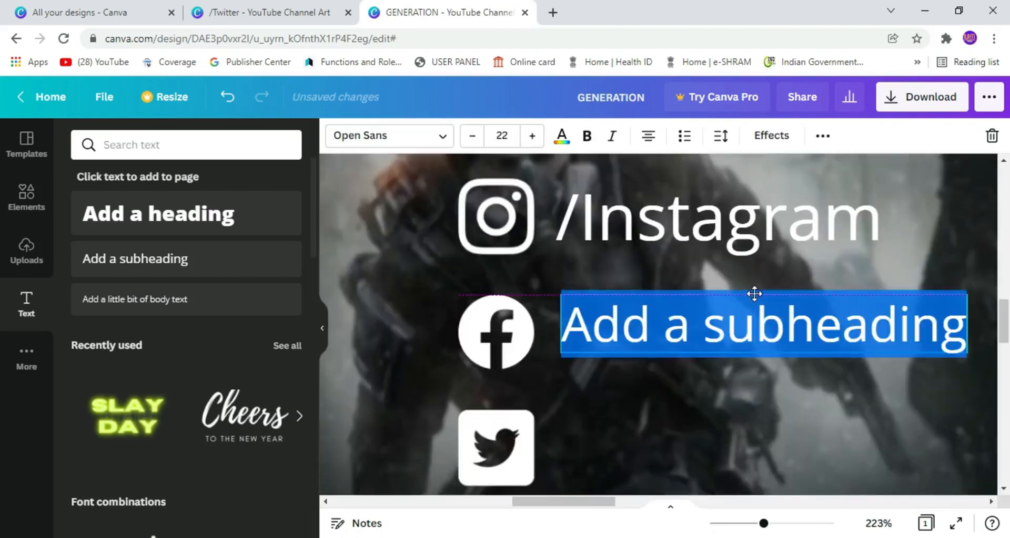
drag(755, 293, 748, 300)
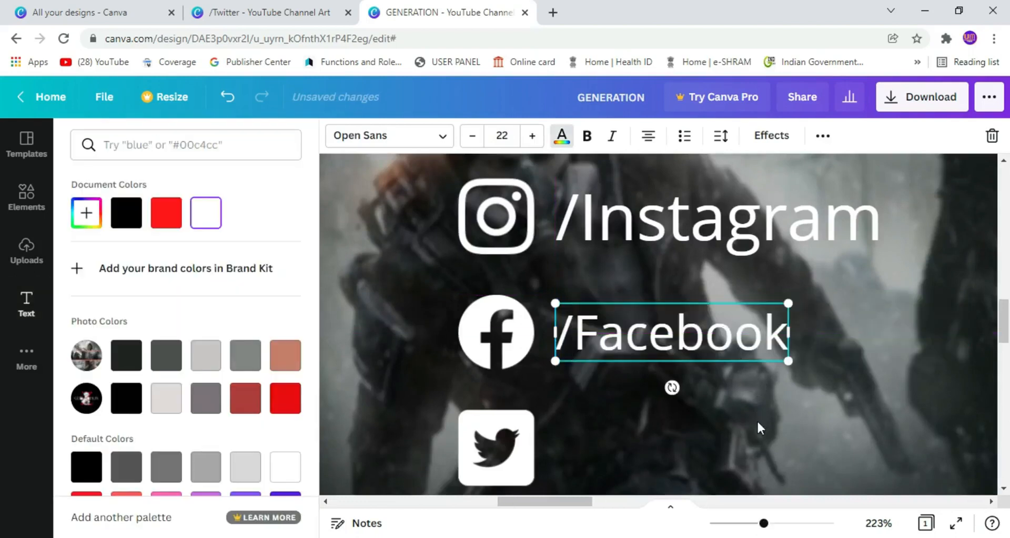
Add a white text label reading /Twitter at font size 22 near the Twitter icon.
scroll(756, 421, down, 3)
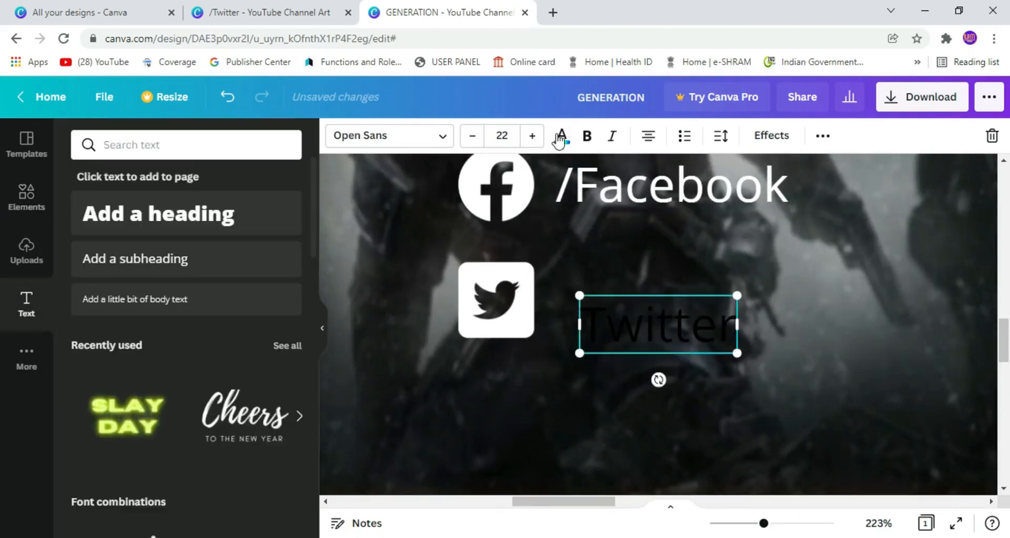
click(559, 138)
click(205, 213)
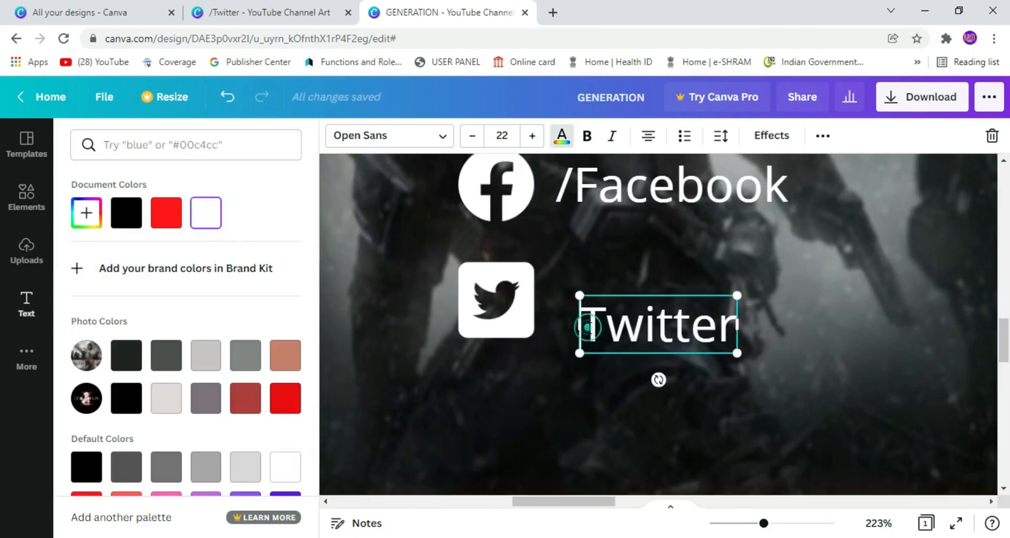
text(/)
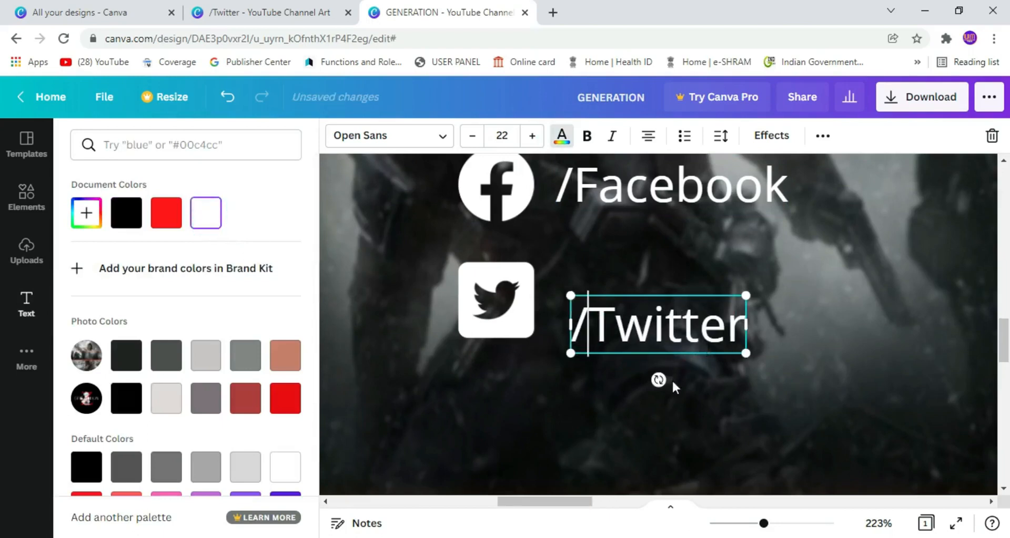
Move the /Twitter label up so it lines up beside the Twitter icon, and deselect it.
click(673, 295)
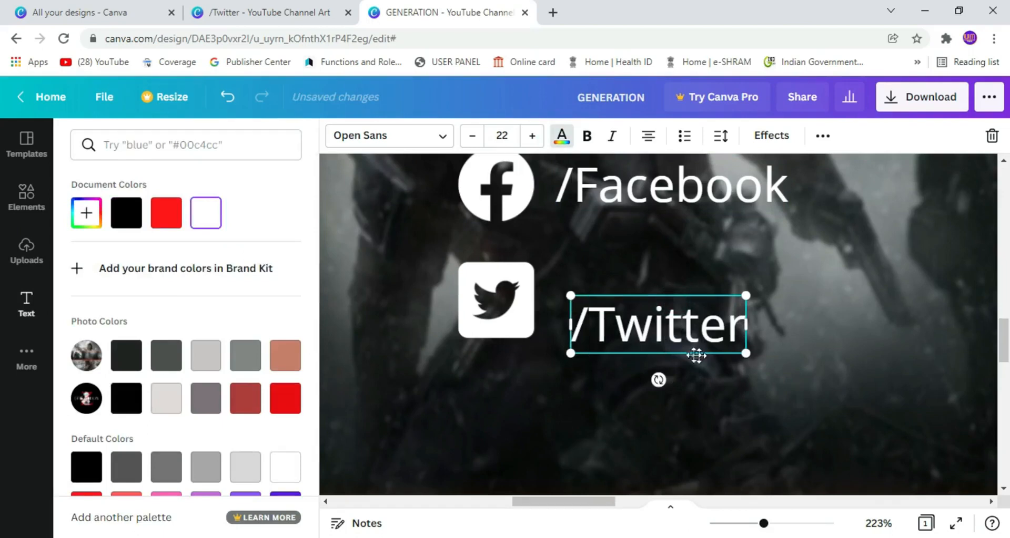
drag(710, 356, 706, 333)
click(803, 302)
drag(762, 524, 714, 524)
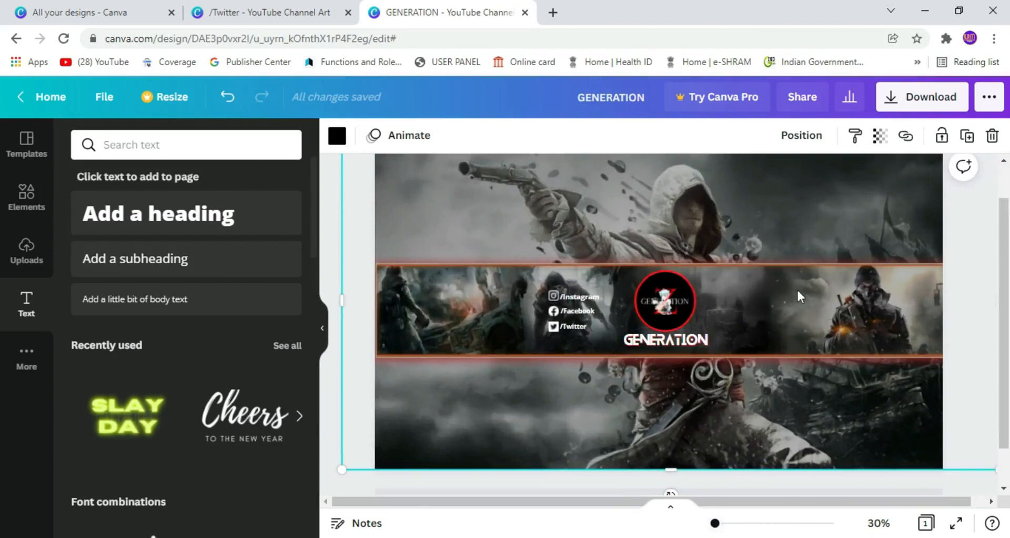
Leave the recently used elements and open the full collection of frames in the elements library.
click(26, 195)
scroll(263, 247, up, 3)
scroll(261, 248, down, 3)
scroll(209, 314, down, 3)
scroll(209, 315, up, 5)
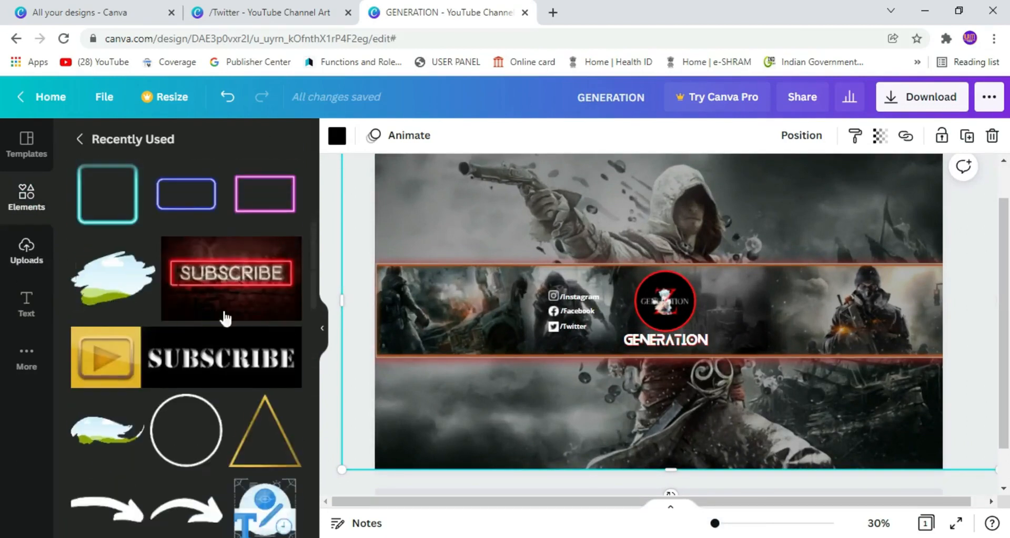
scroll(226, 316, up, 5)
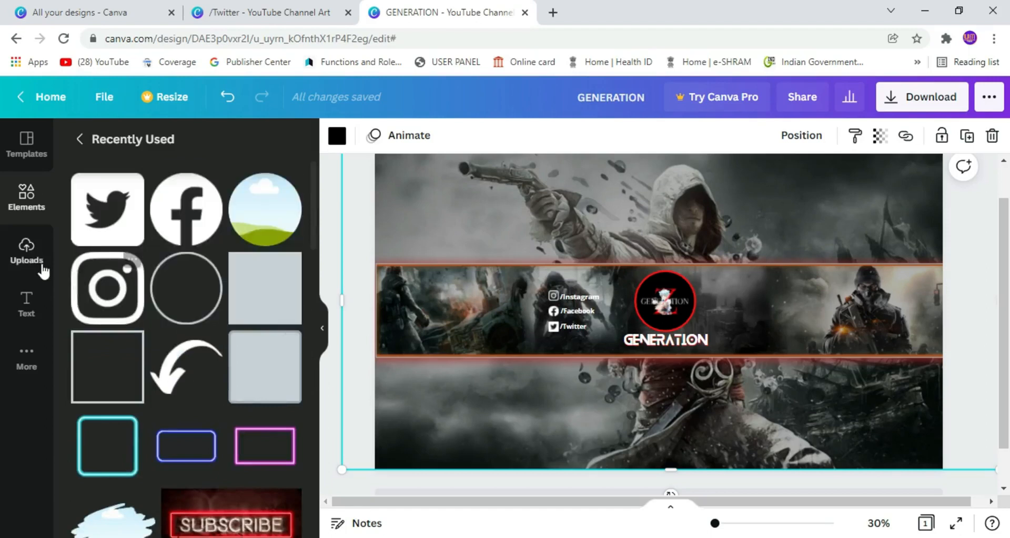
click(80, 140)
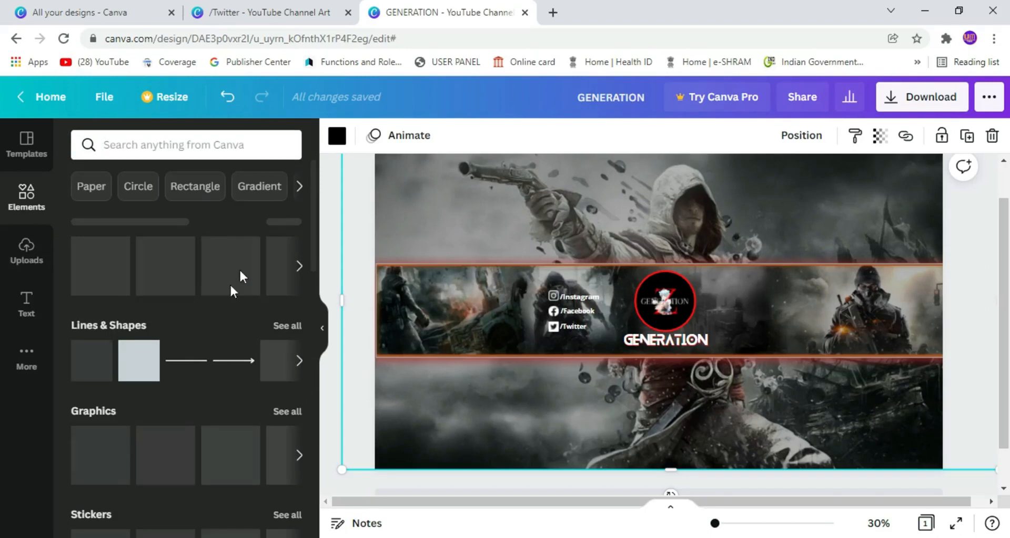
scroll(136, 326, down, 1)
scroll(136, 327, down, 15)
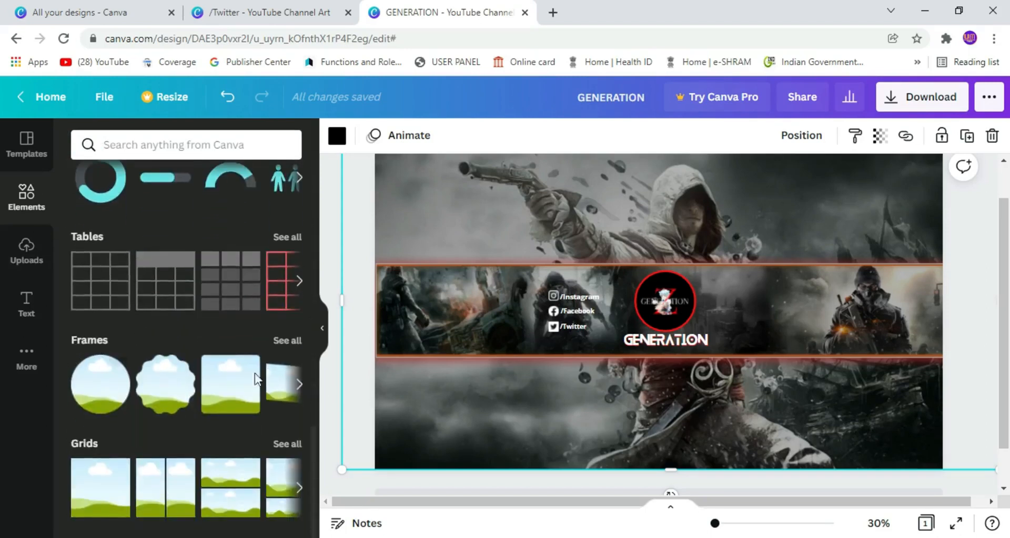
click(287, 342)
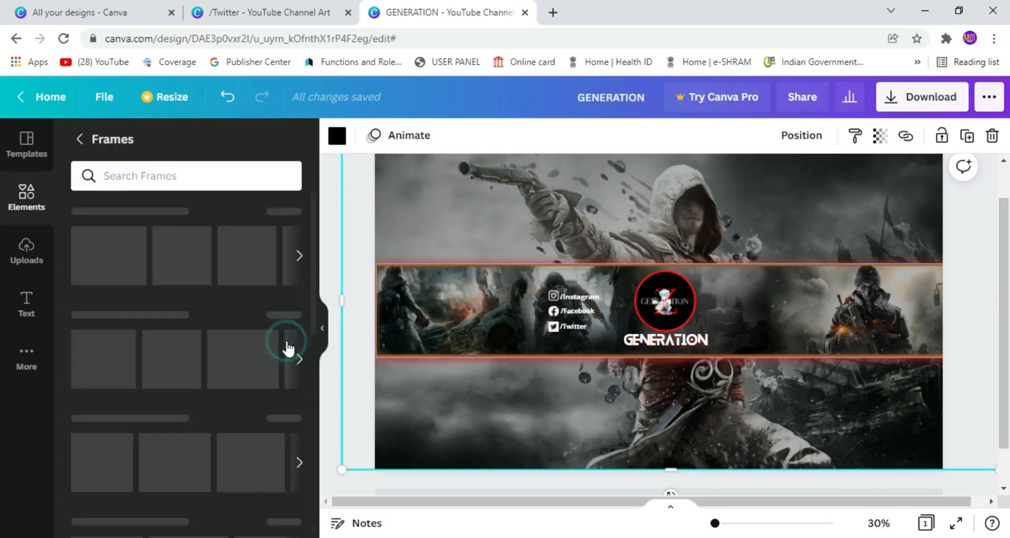
Add a brush-stroke frame, shrink it and place it in the banner strip between the logo and the soldier at the far end.
scroll(179, 276, down, 10)
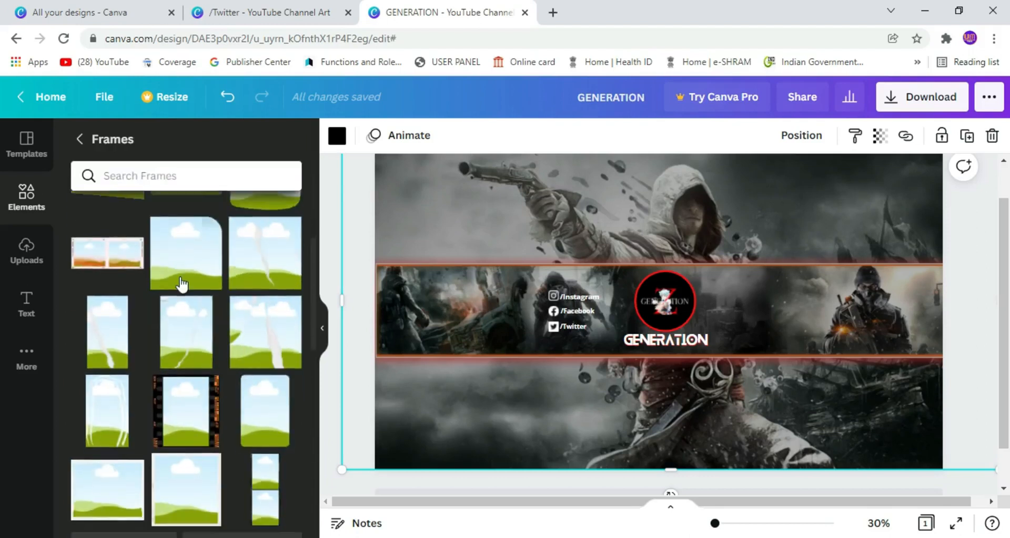
scroll(180, 285, down, 3)
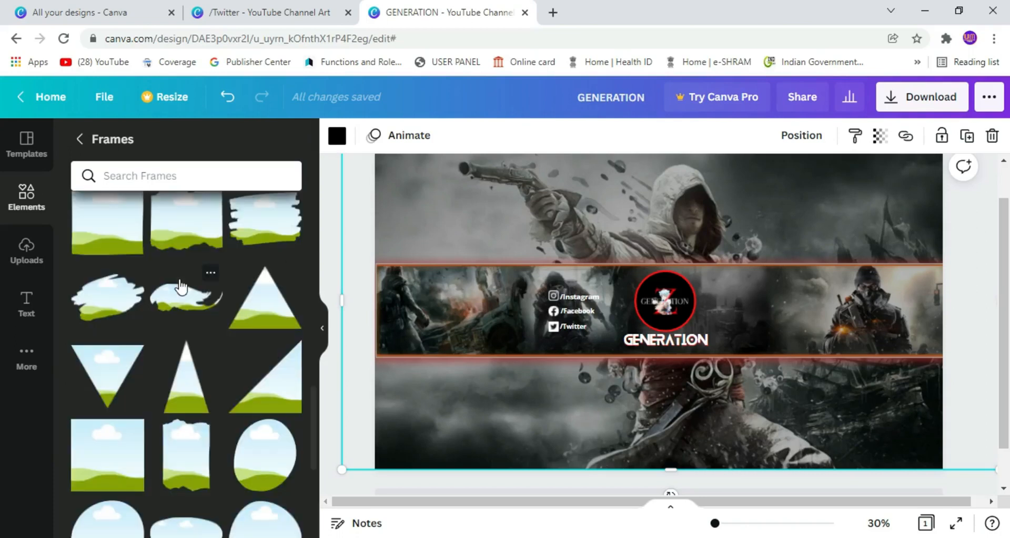
click(95, 314)
mouse_move(793, 392)
mouse_down()
mouse_move(566, 250)
mouse_move(750, 285)
mouse_move(807, 330)
mouse_up()
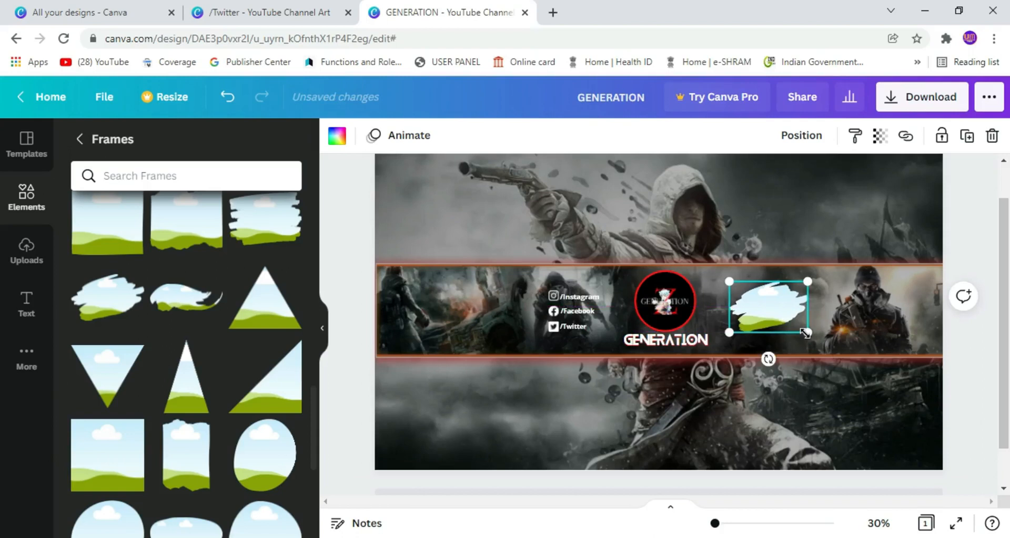
drag(804, 333, 811, 335)
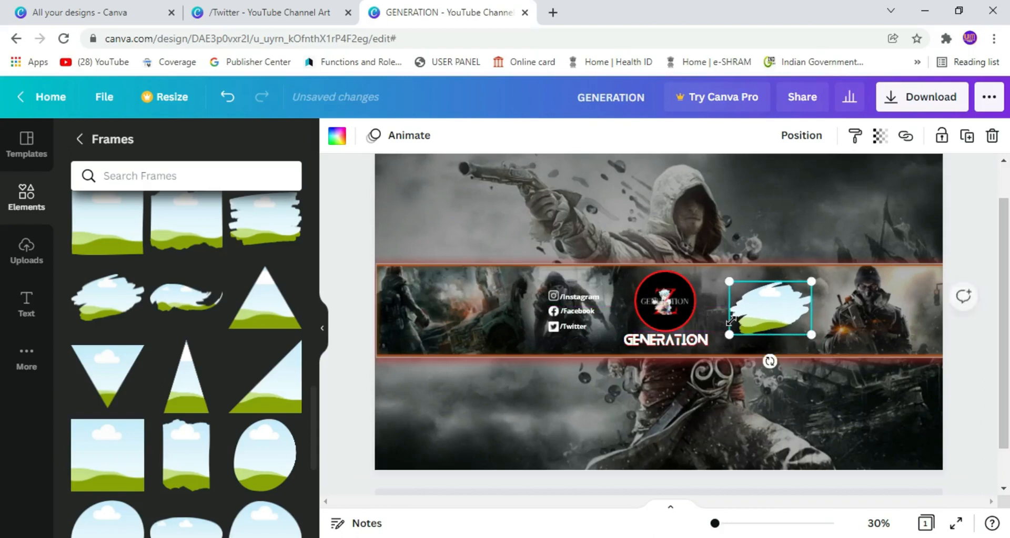
Search the elements for "subscribe button", add the red neon SUBSCRIBE image and place it inside the brush-stroke frame.
click(31, 198)
click(201, 145)
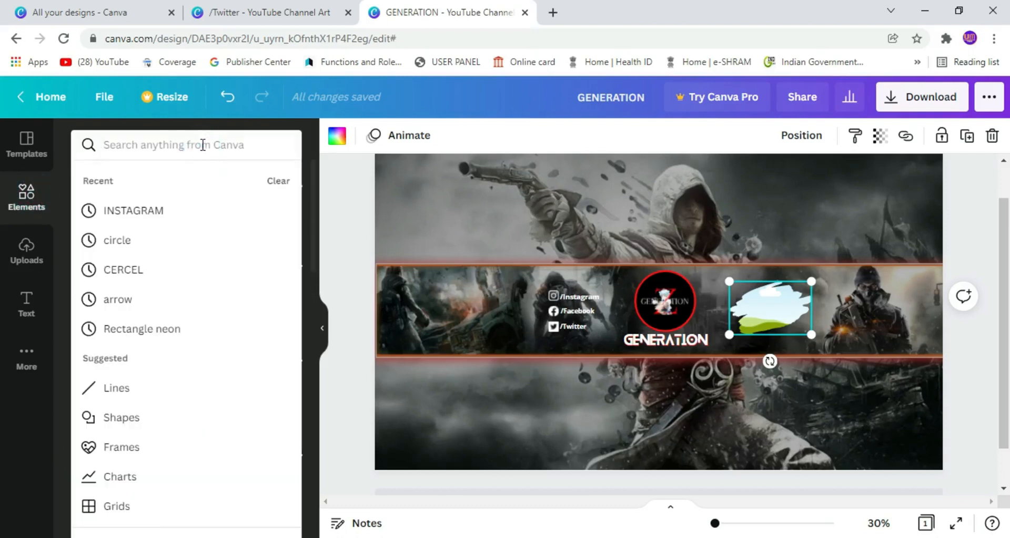
text(sub)
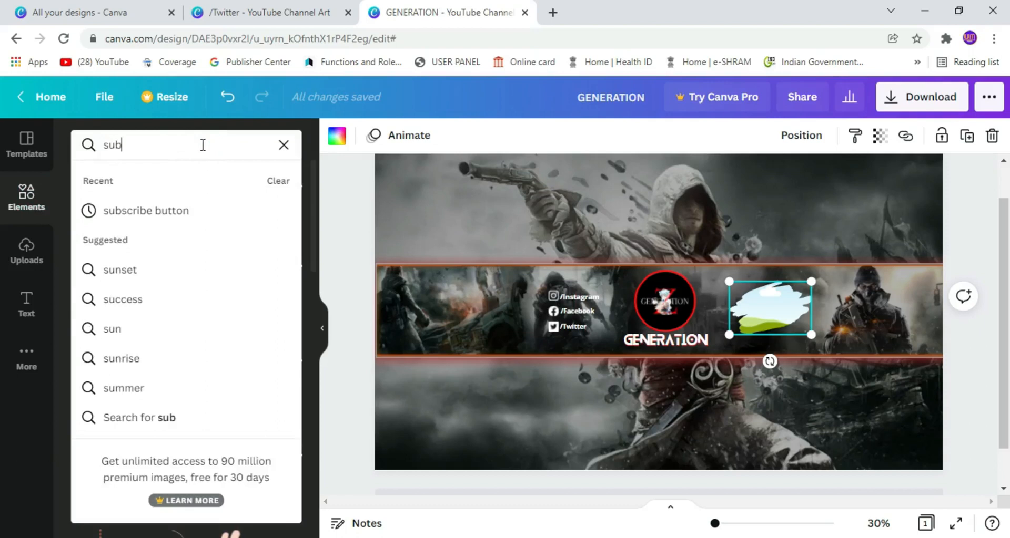
click(190, 218)
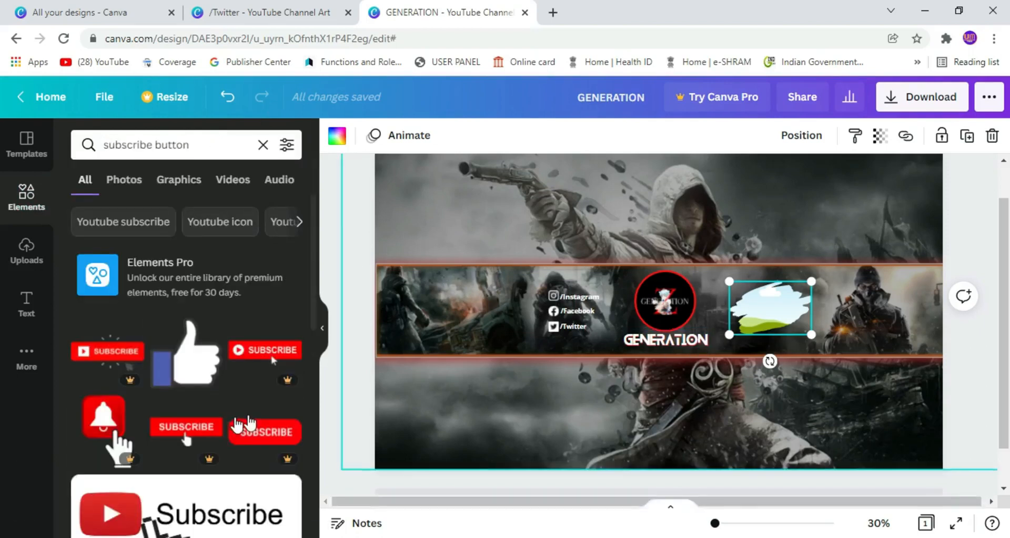
scroll(173, 412, down, 1)
scroll(173, 413, down, 8)
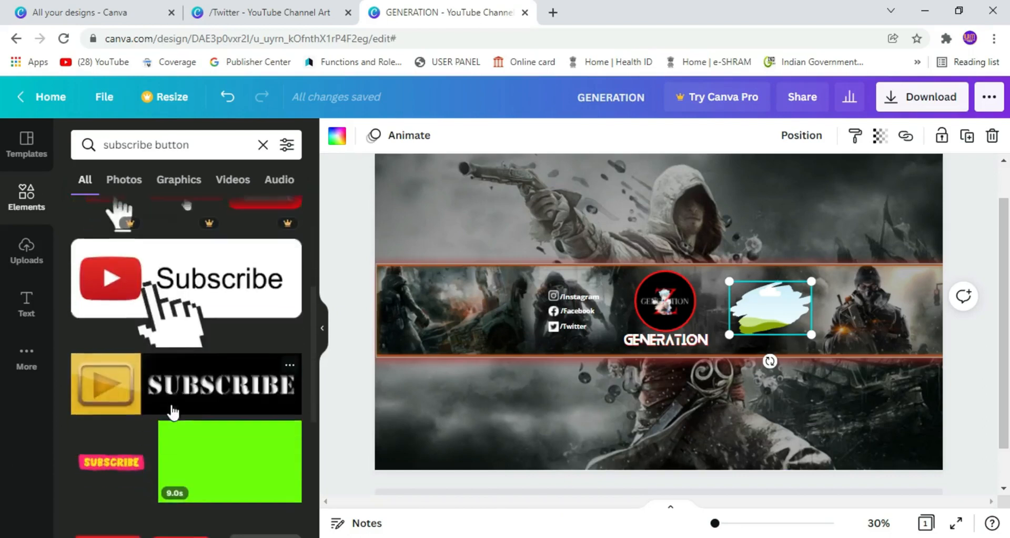
click(840, 378)
mouse_move(871, 440)
mouse_down()
mouse_move(605, 299)
mouse_move(611, 286)
mouse_move(501, 220)
mouse_move(594, 255)
mouse_move(849, 309)
mouse_move(769, 313)
mouse_move(710, 188)
mouse_up()
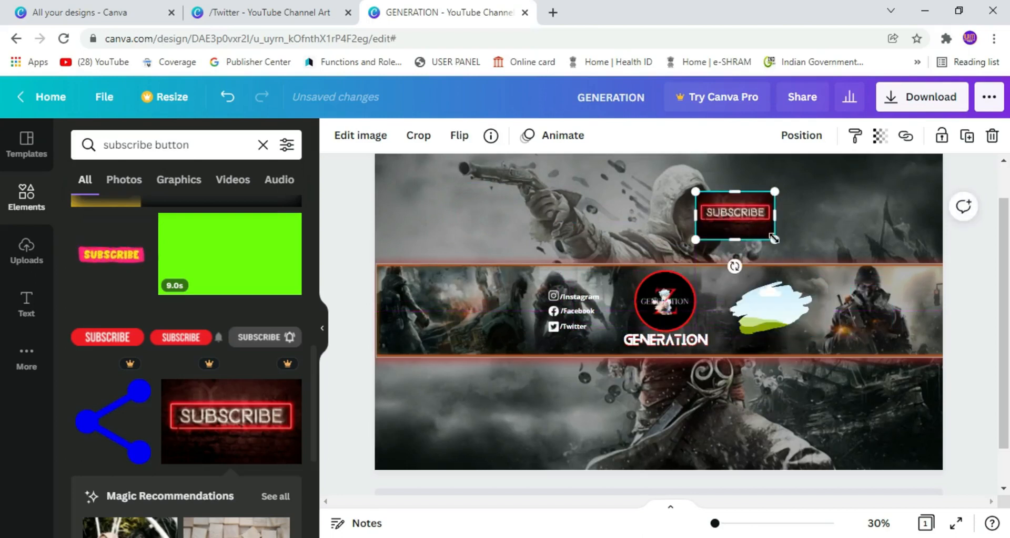
mouse_move(772, 239)
mouse_down()
mouse_move(761, 238)
mouse_move(772, 306)
mouse_up()
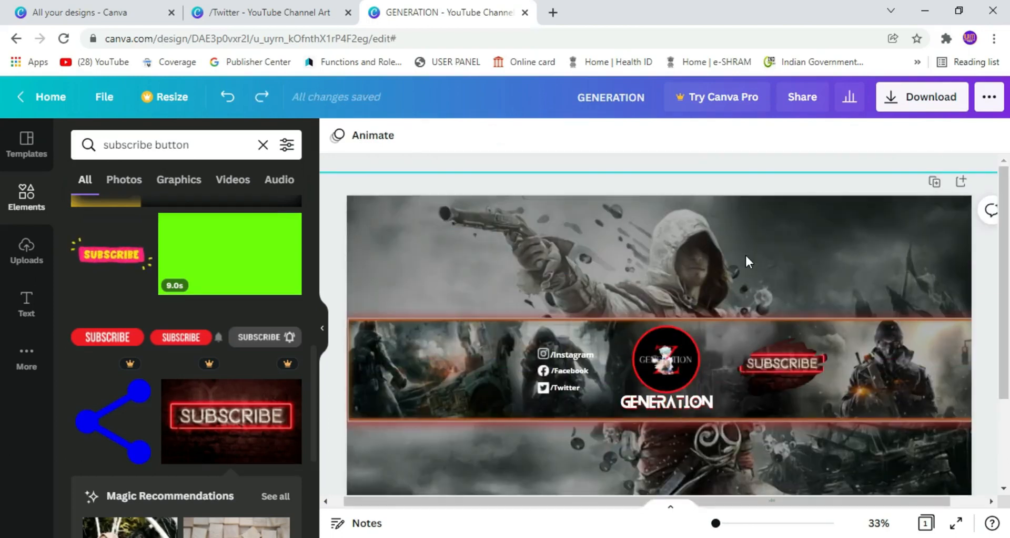
Download the finished banner as a PNG file at 2560 × 1440 px.
scroll(745, 254, down, 3)
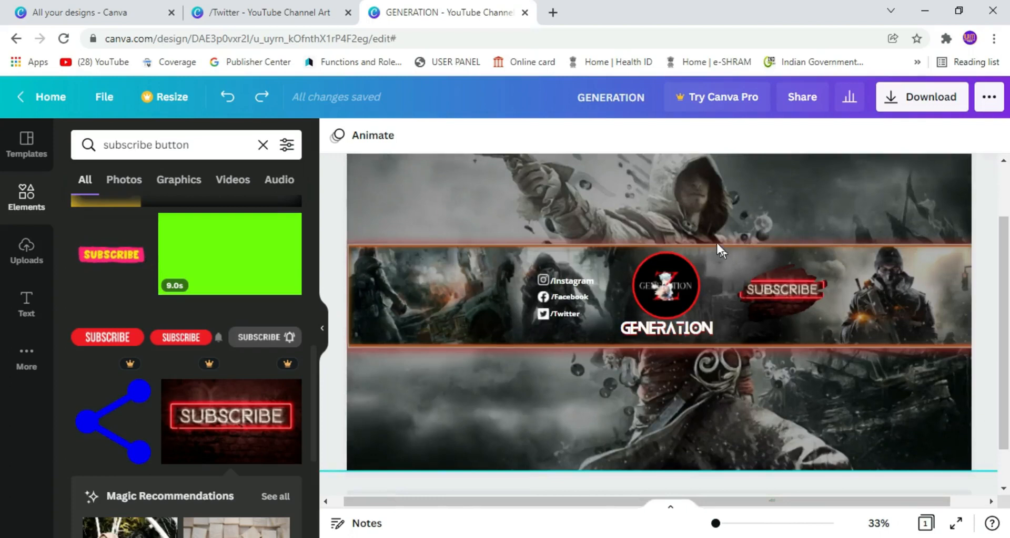
click(920, 97)
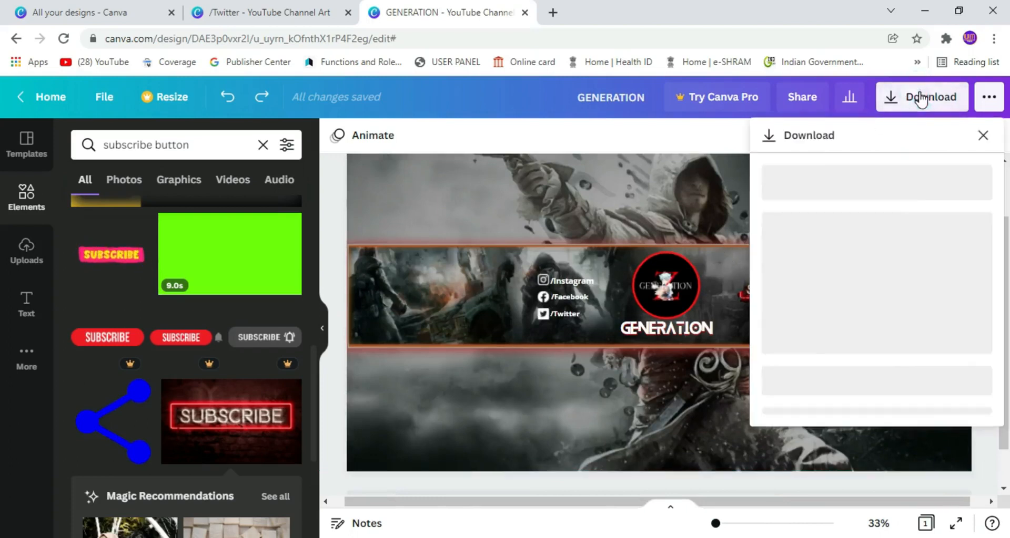
click(871, 389)
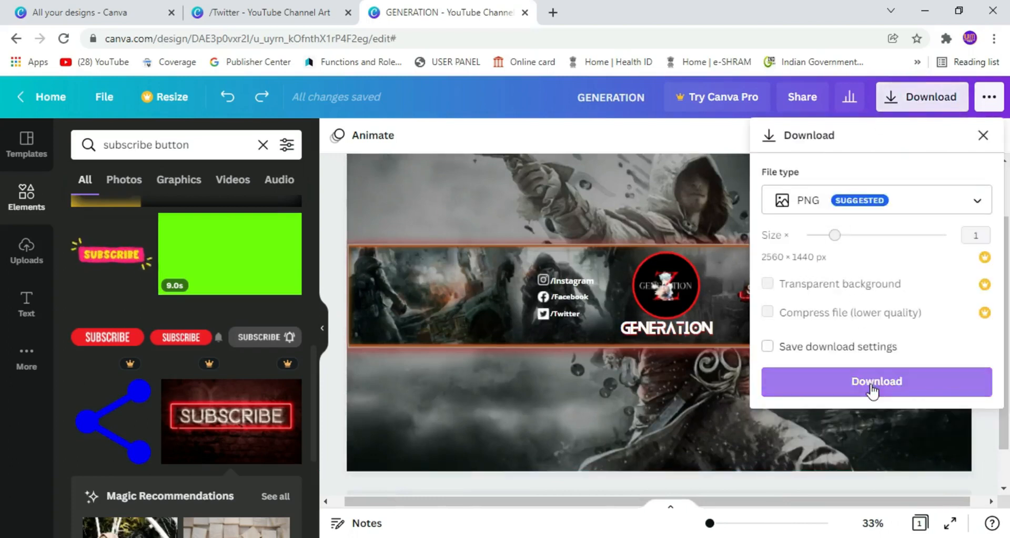